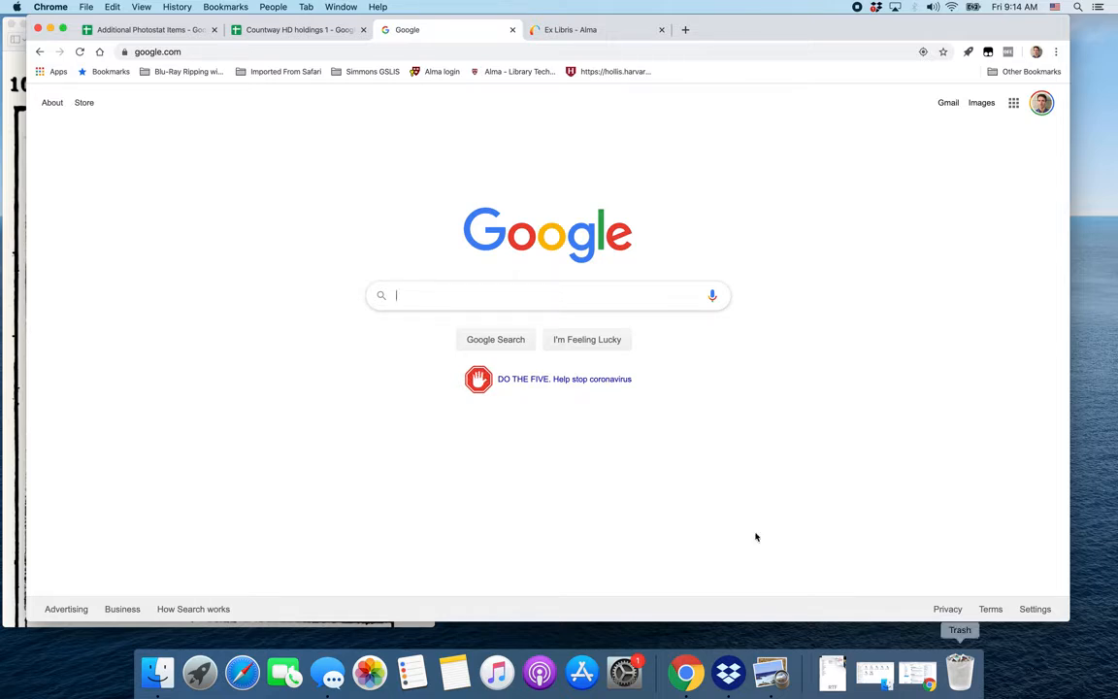
- Switch to Preview to read the 18.C.9 card in the scanned image IMG_2301.jpeg, and return to Chrome
left_click(8, 39)
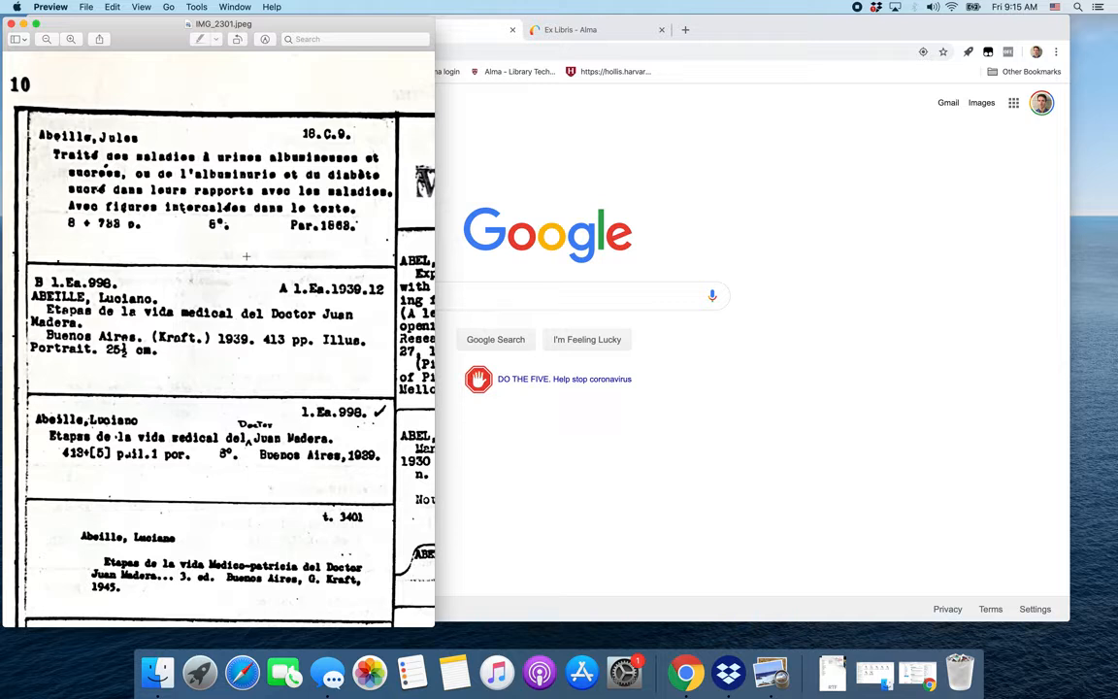
left_click(450, 23)
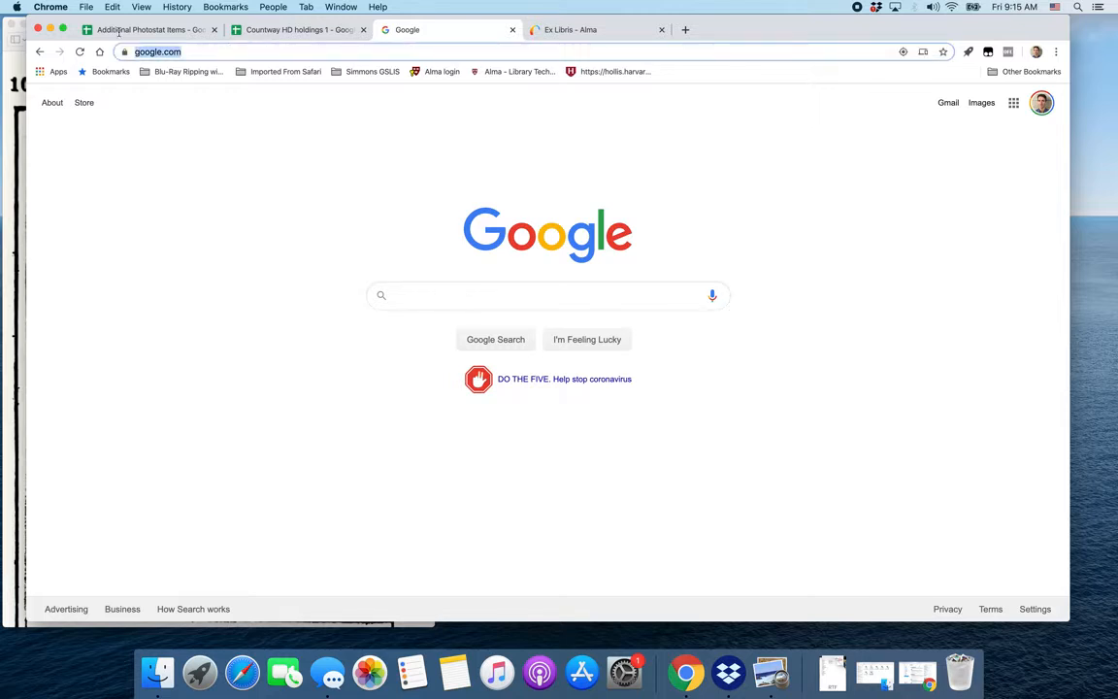
type("jollis")
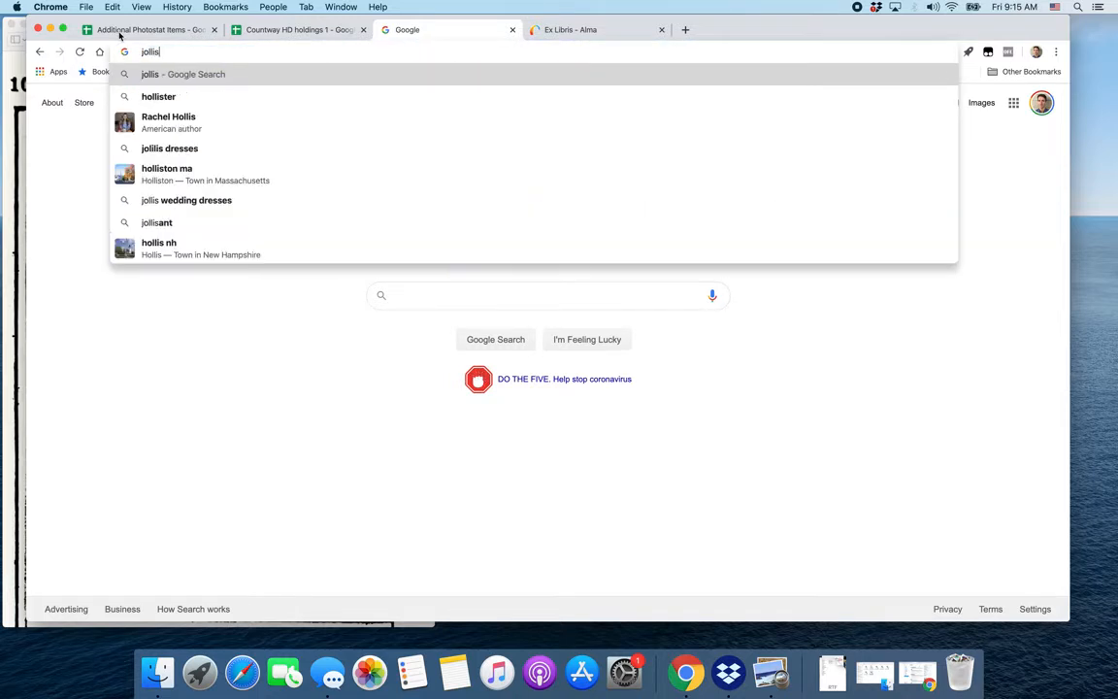
key("BackSpace")
key("BackSpace")
key("BackSpace")
key("BackSpace")
key("BackSpace")
key("BackSpace")
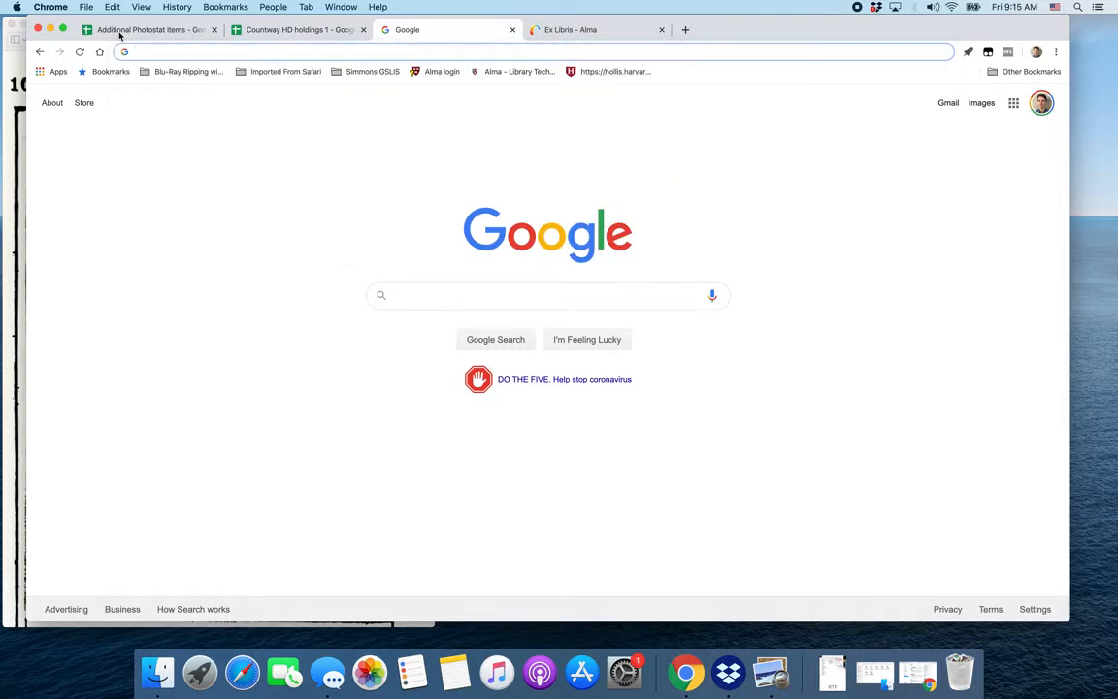
- Go to hollis.harvard.edu and open the catalog's Starts With / Browse page
type("hollis.harvard.ed")
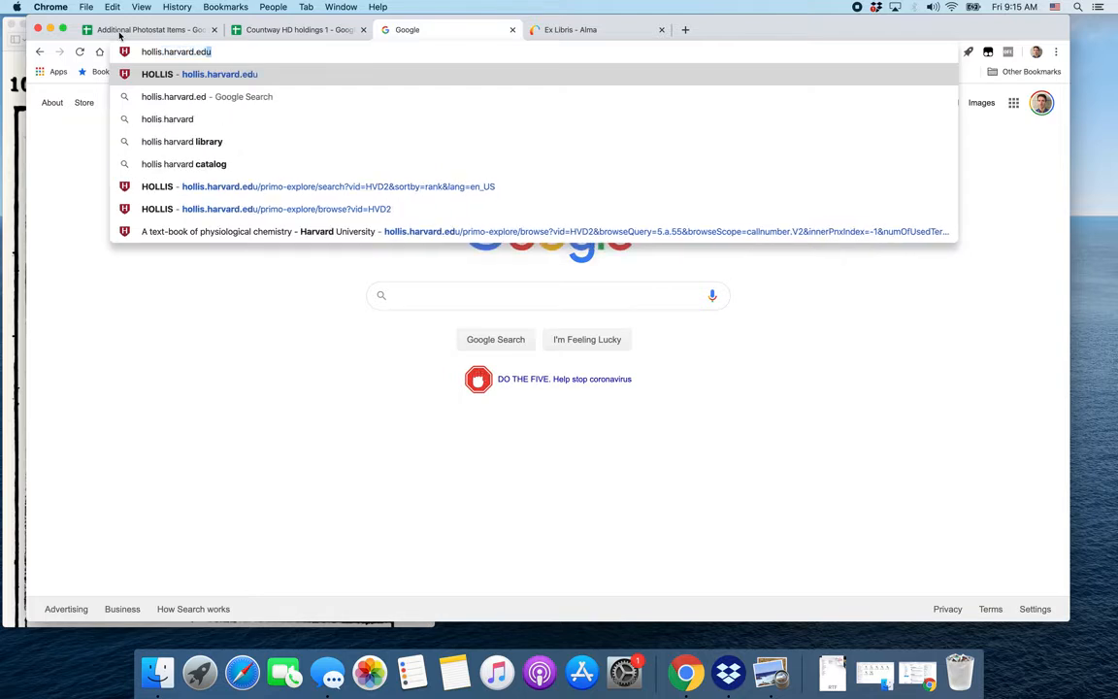
type("u")
key("Return")
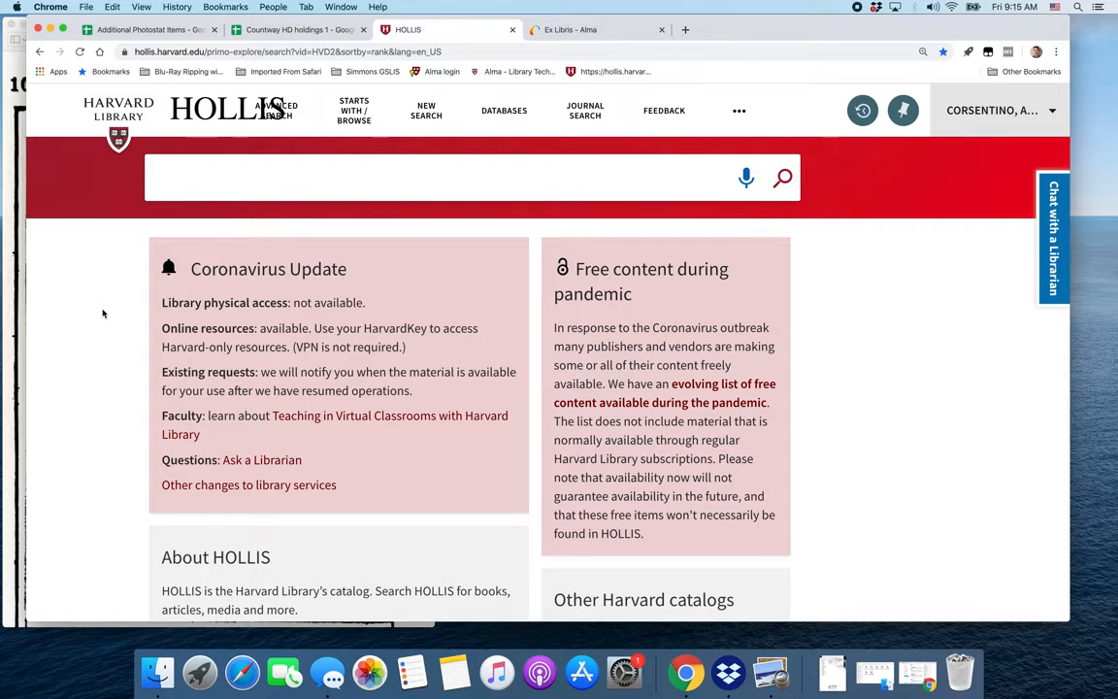
left_click(365, 116)
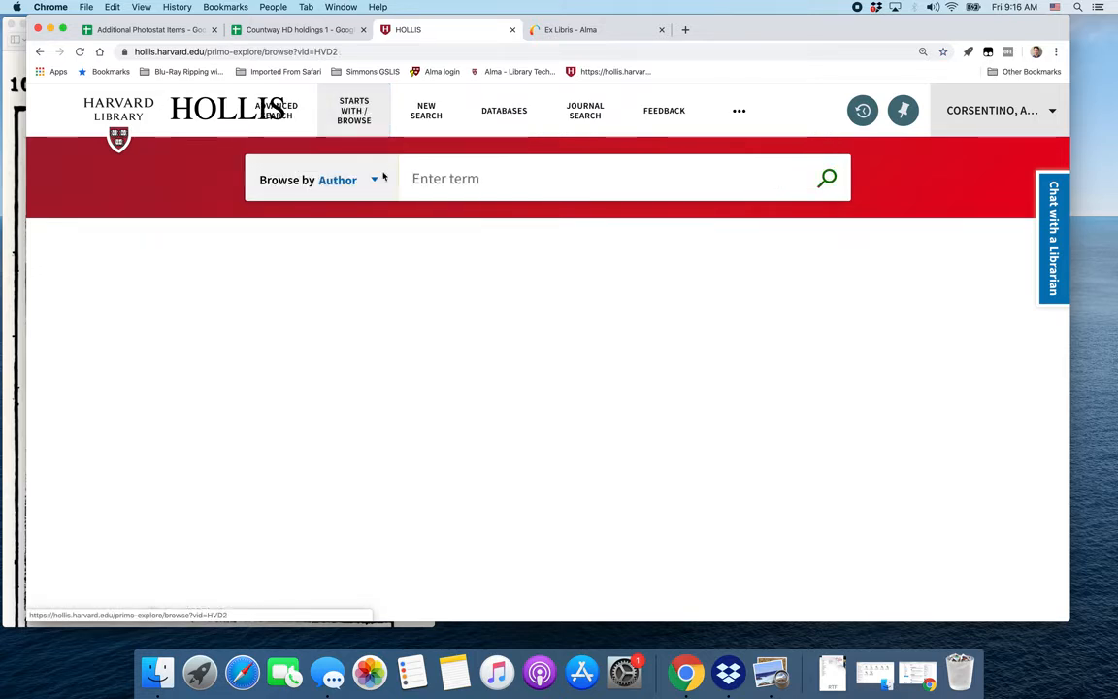
- Browse the HOLLIS catalog by "Call number - Other" for 18.c.9
left_click(374, 182)
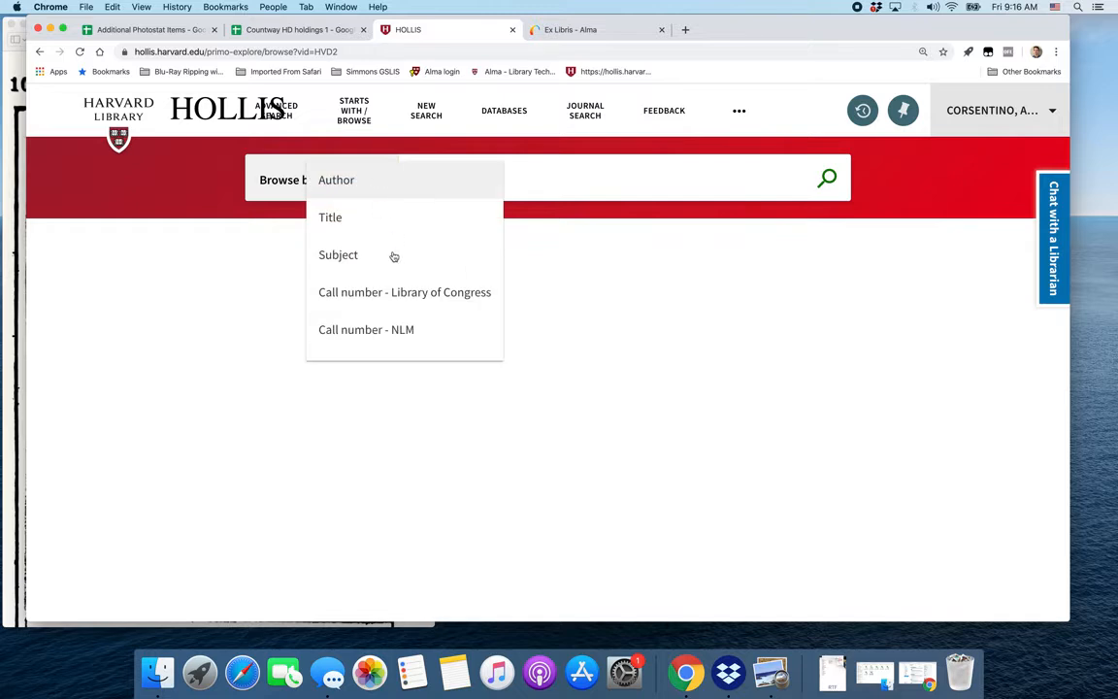
scroll(394, 256, "down", 4)
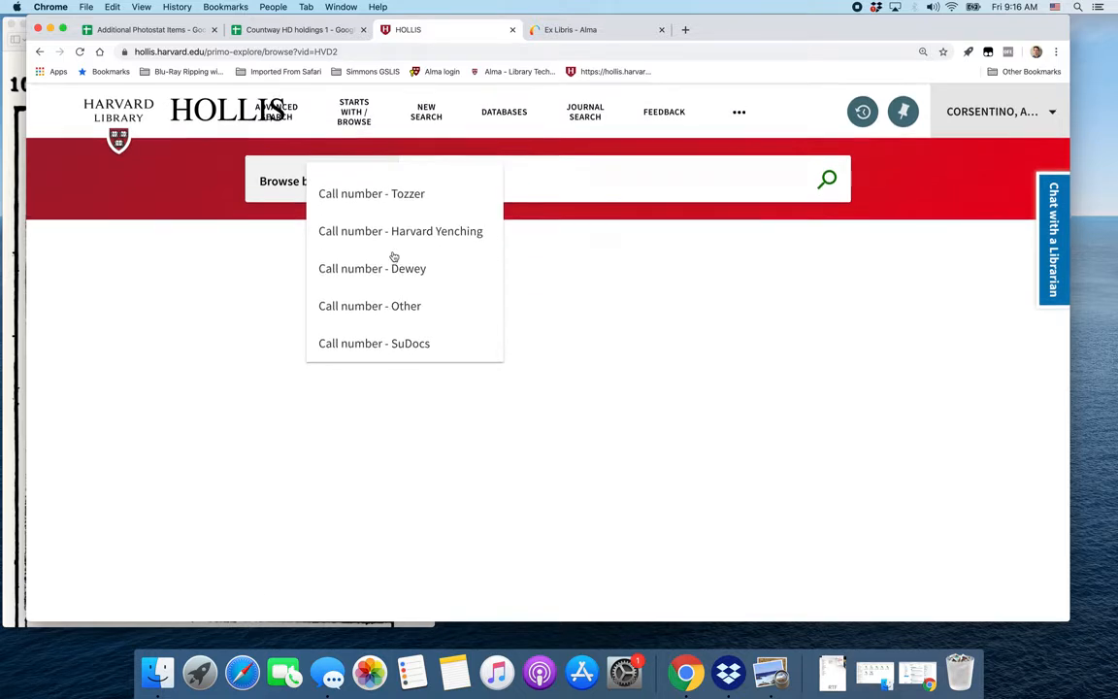
scroll(394, 256, "up", 4)
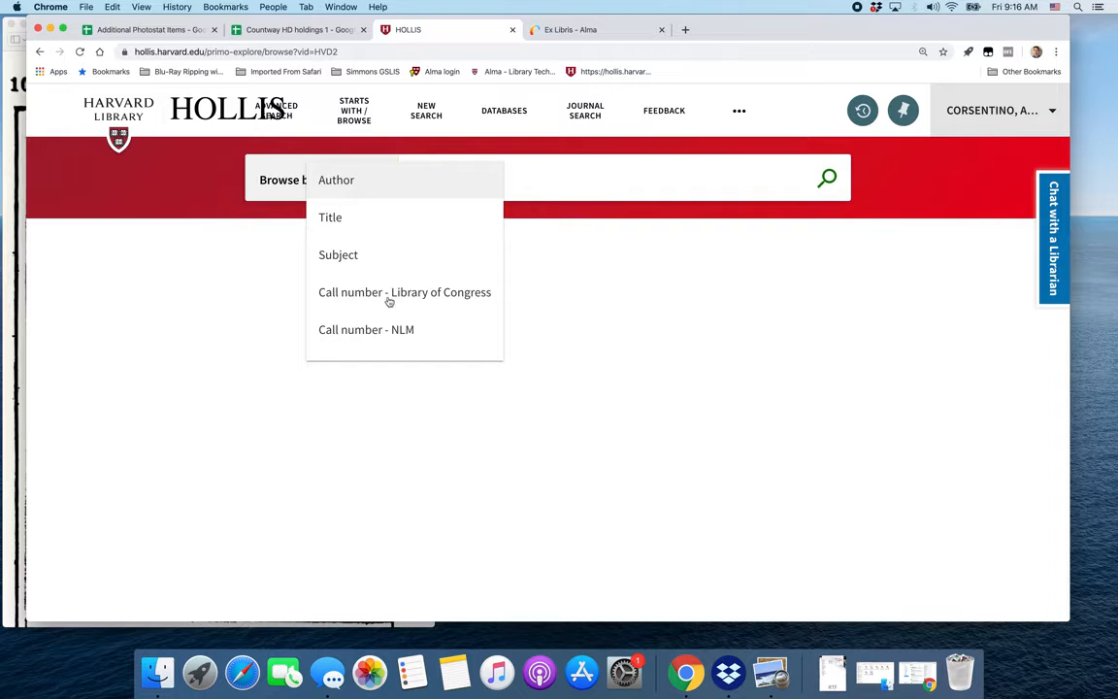
scroll(388, 300, "down", 3)
scroll(388, 301, "down", 3)
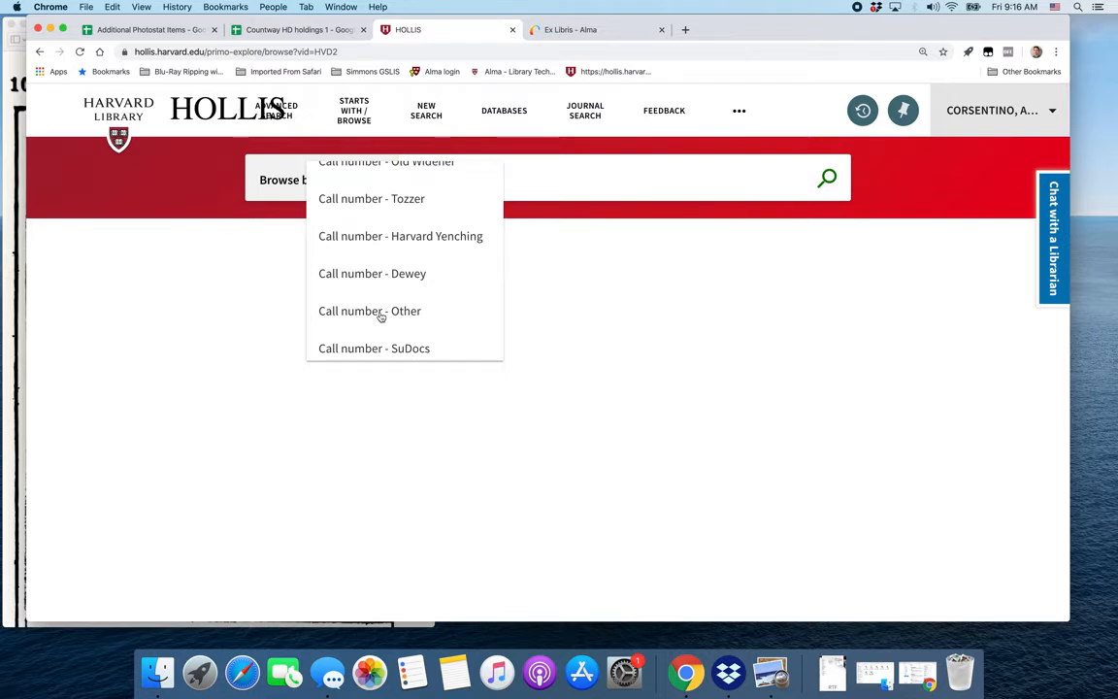
left_click(380, 315)
left_click(580, 183)
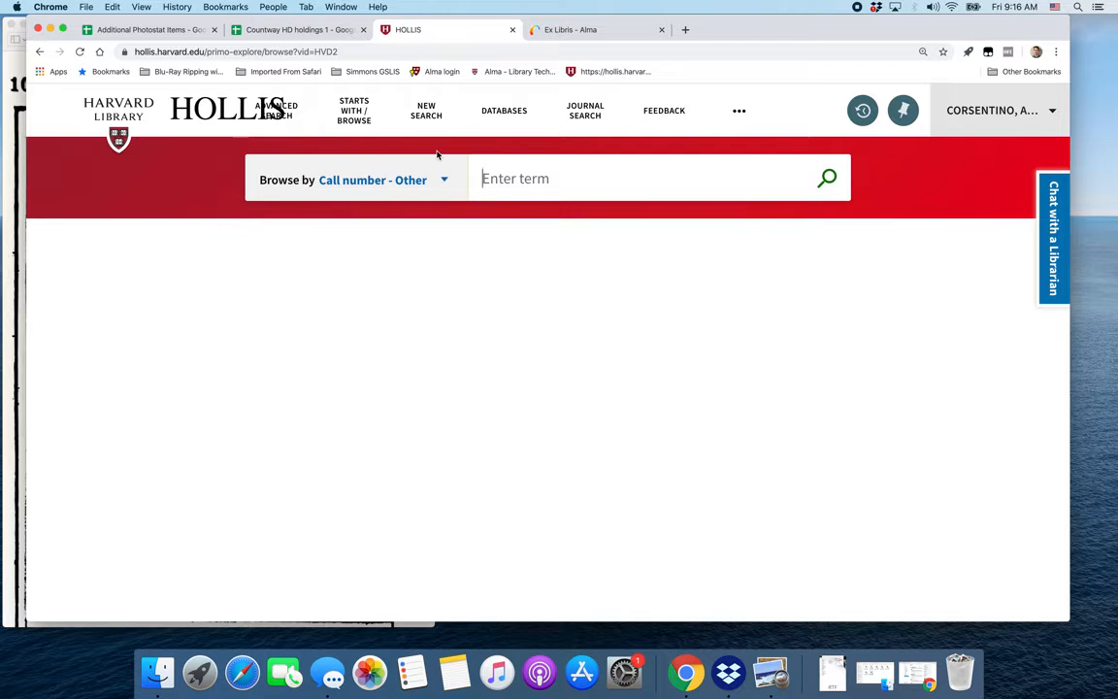
type("18.c.9")
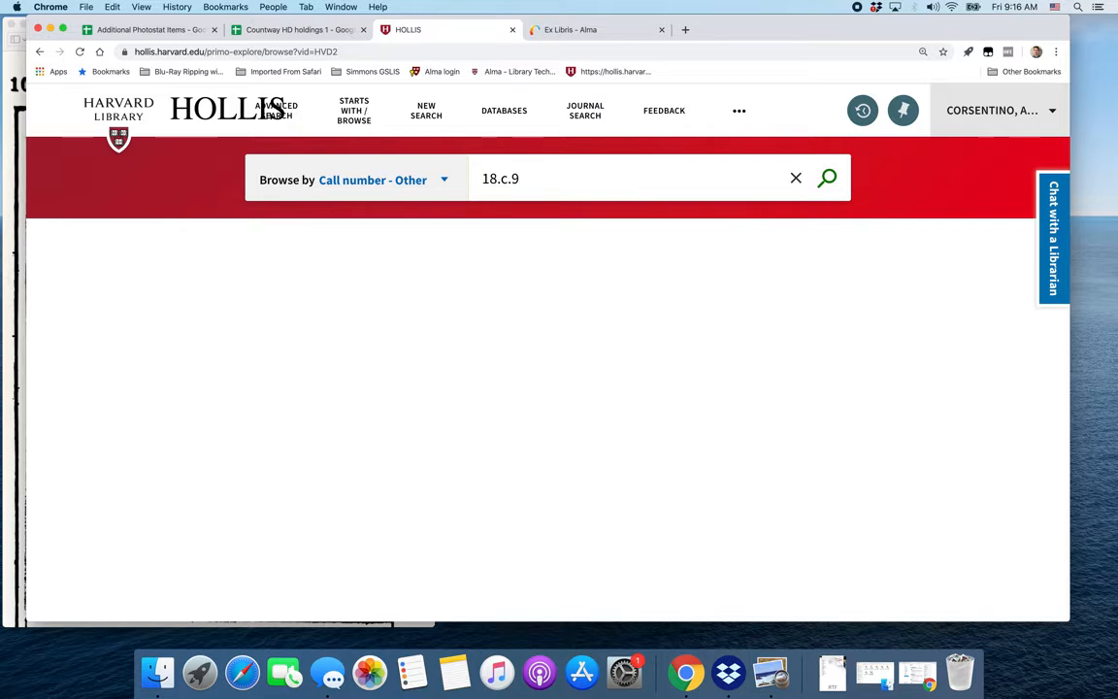
key("Return")
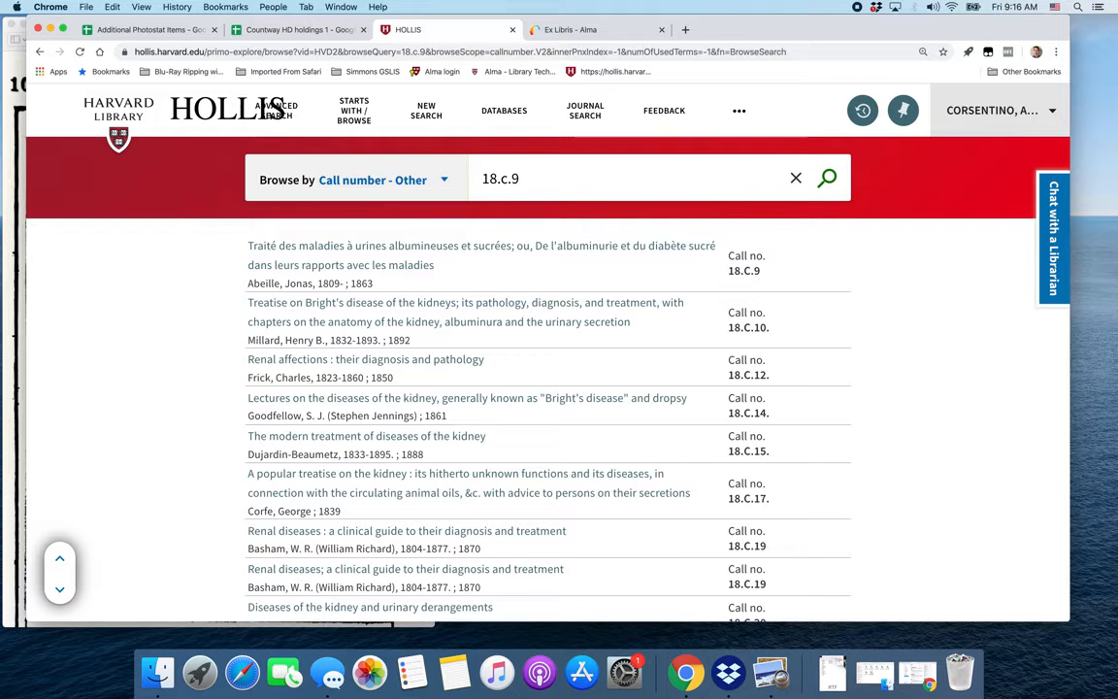
- Open the 18.C.9 record "Traité des maladies à urines albumineuses et sucrées" and compare its details with the scanned card in Preview
left_click(3, 34)
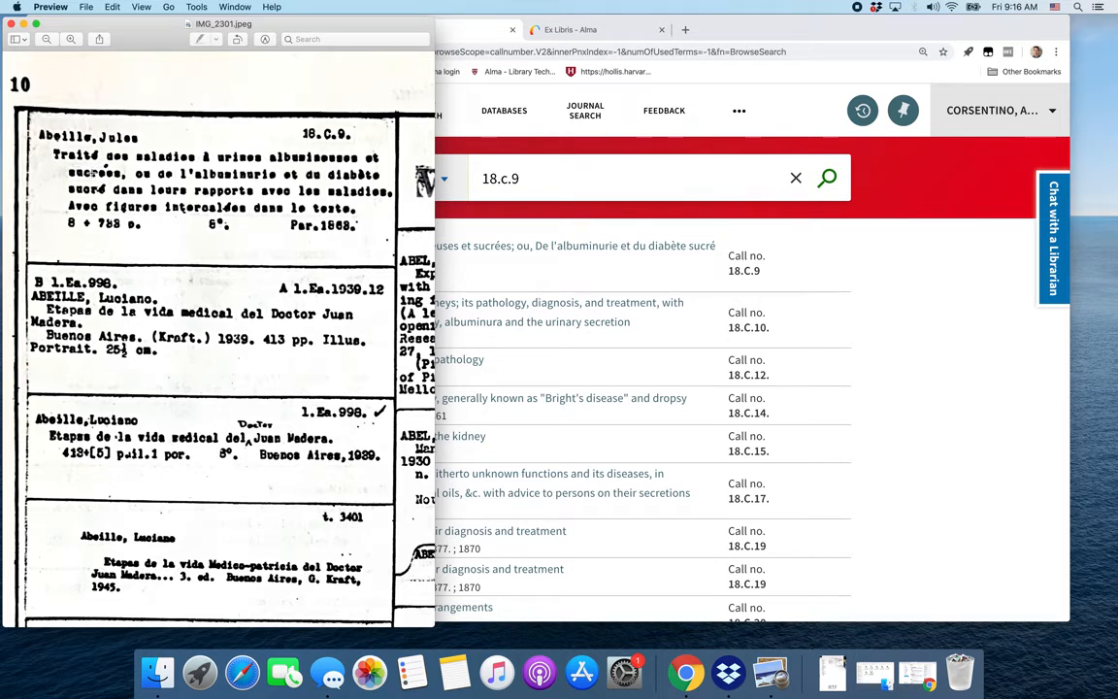
left_click(914, 305)
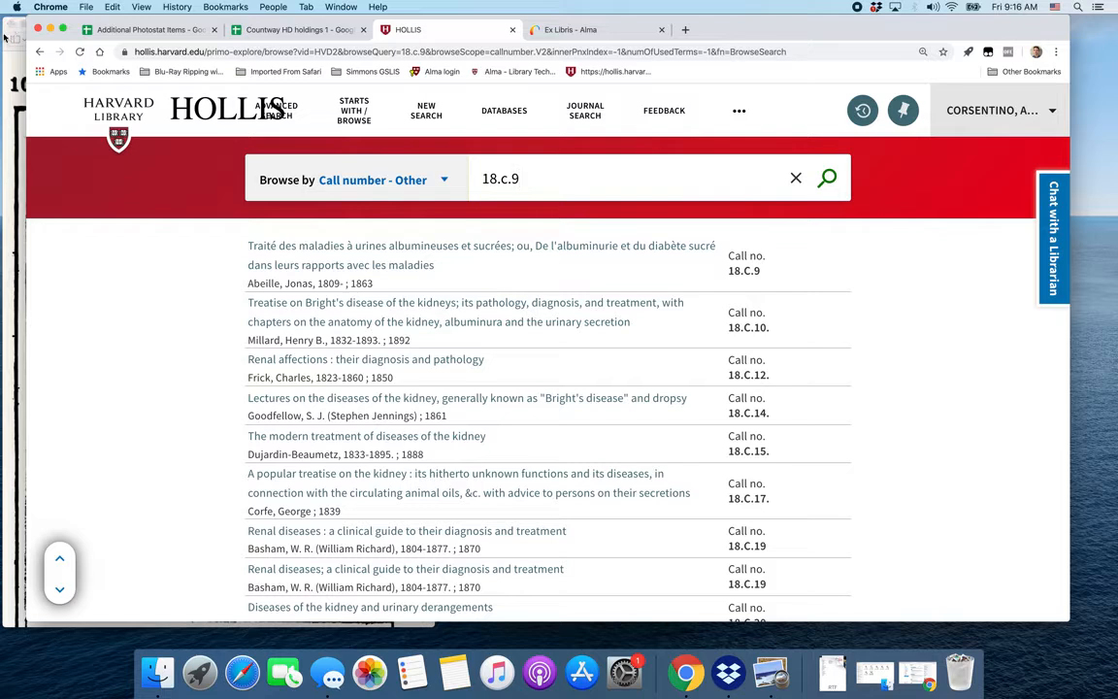
left_click(332, 254)
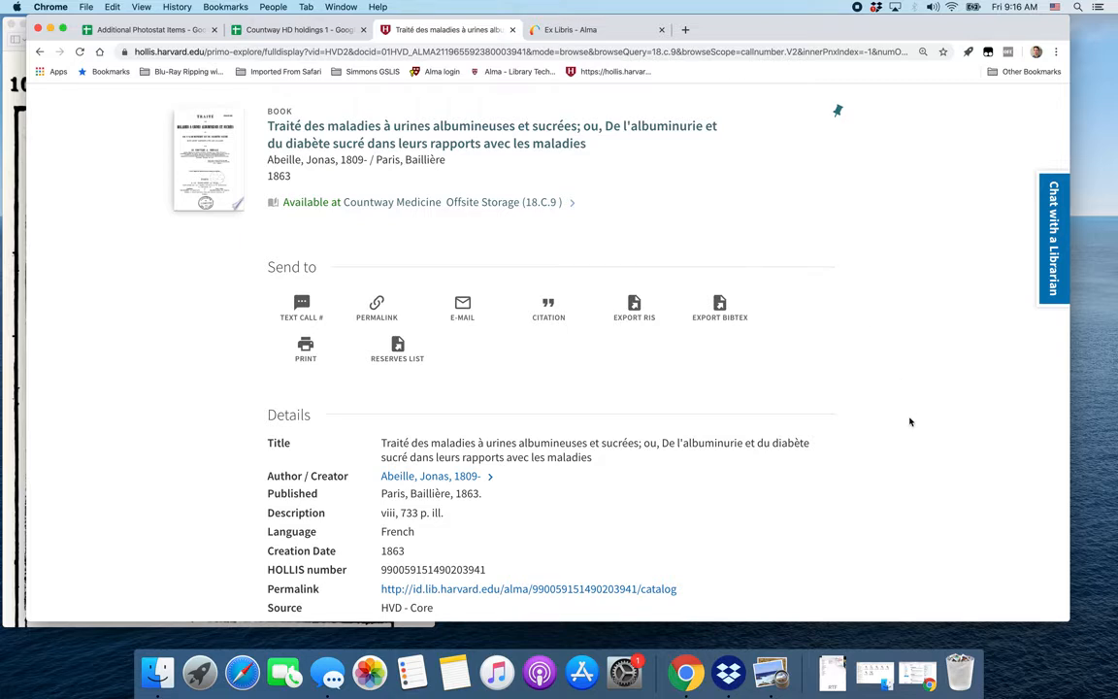
scroll(910, 421, "down", 2)
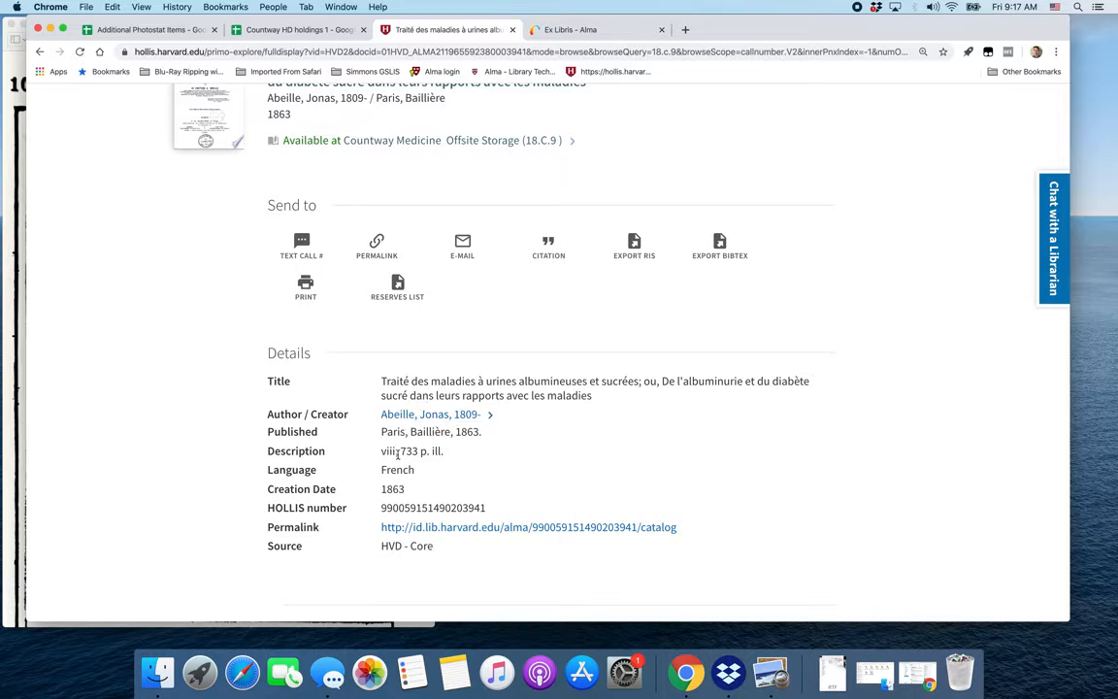
left_click(4, 163)
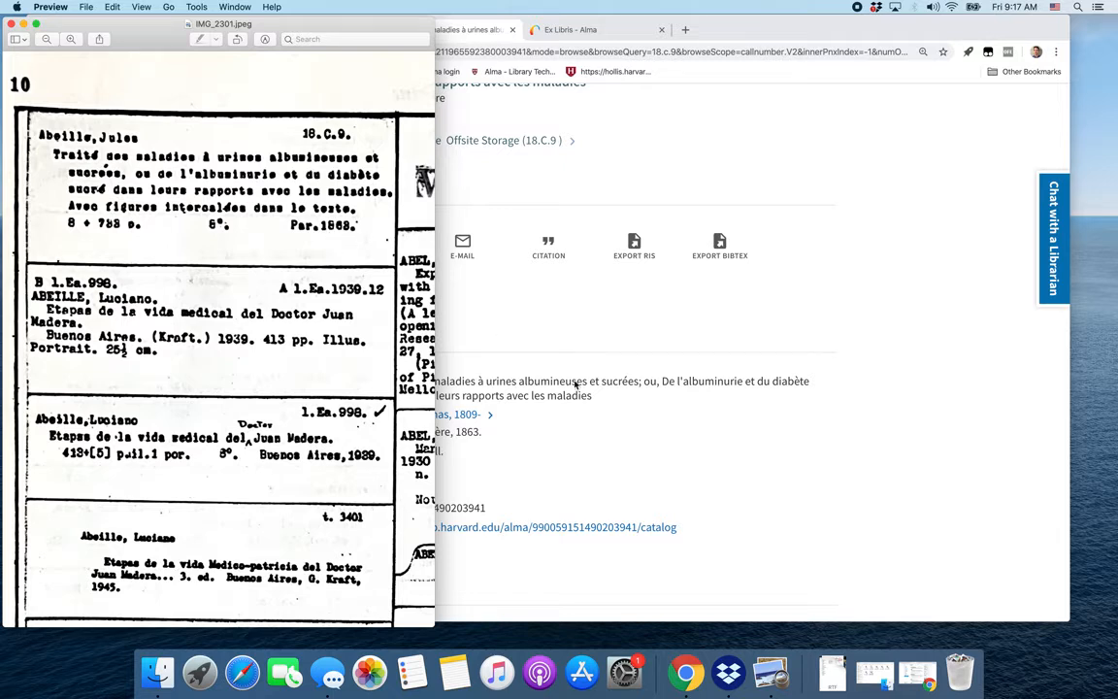
left_click(510, 393)
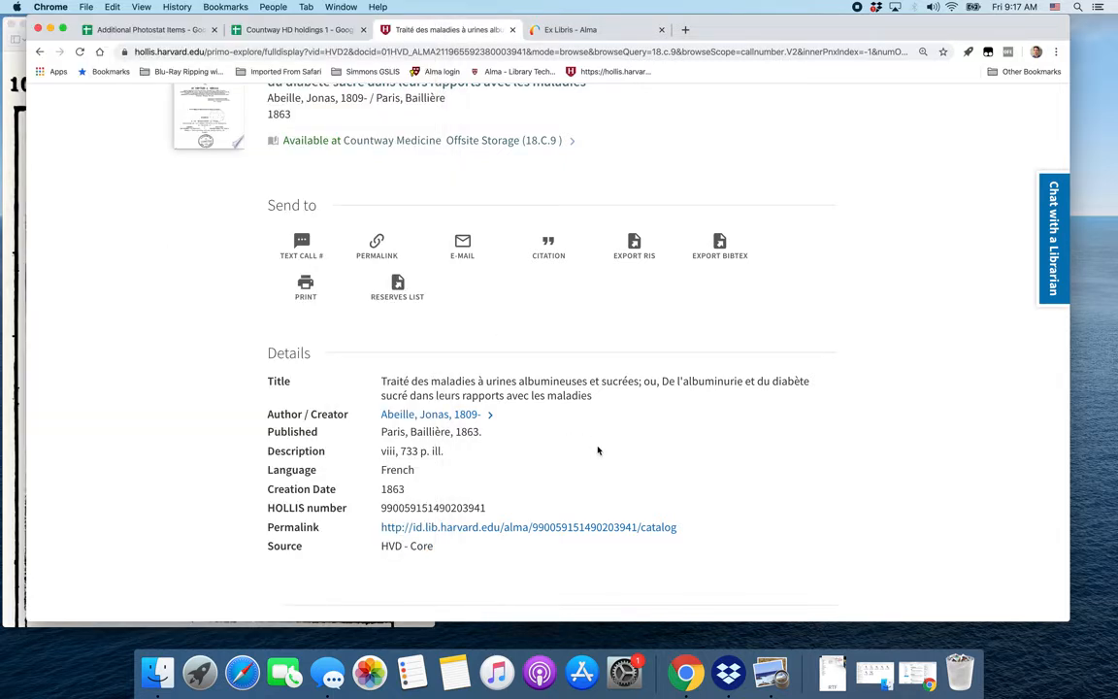
- Review the record's Get It holdings and copy its HOLLIS number from the Details section
scroll(598, 450, "down", 5)
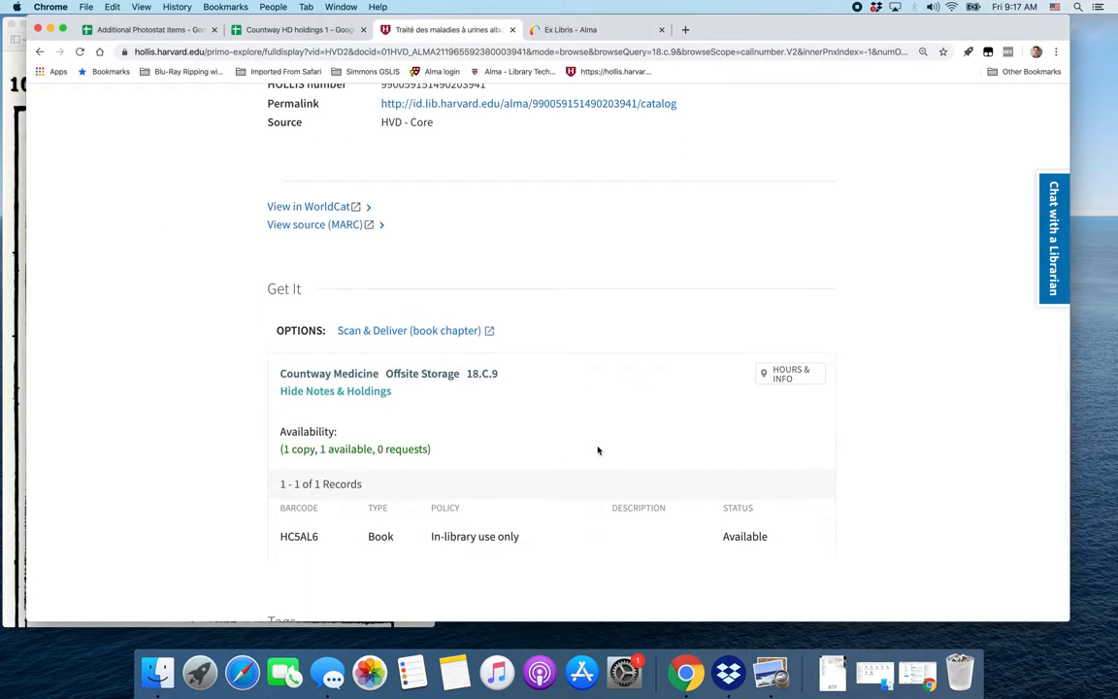
scroll(932, 493, "down", 1)
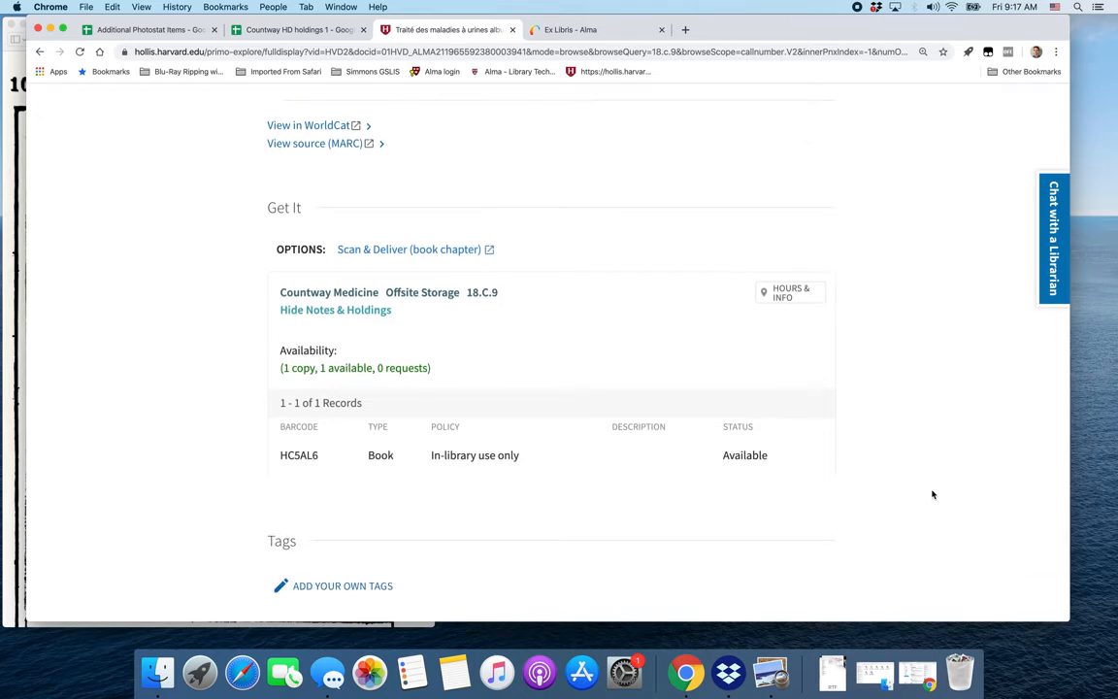
scroll(931, 493, "up", 2)
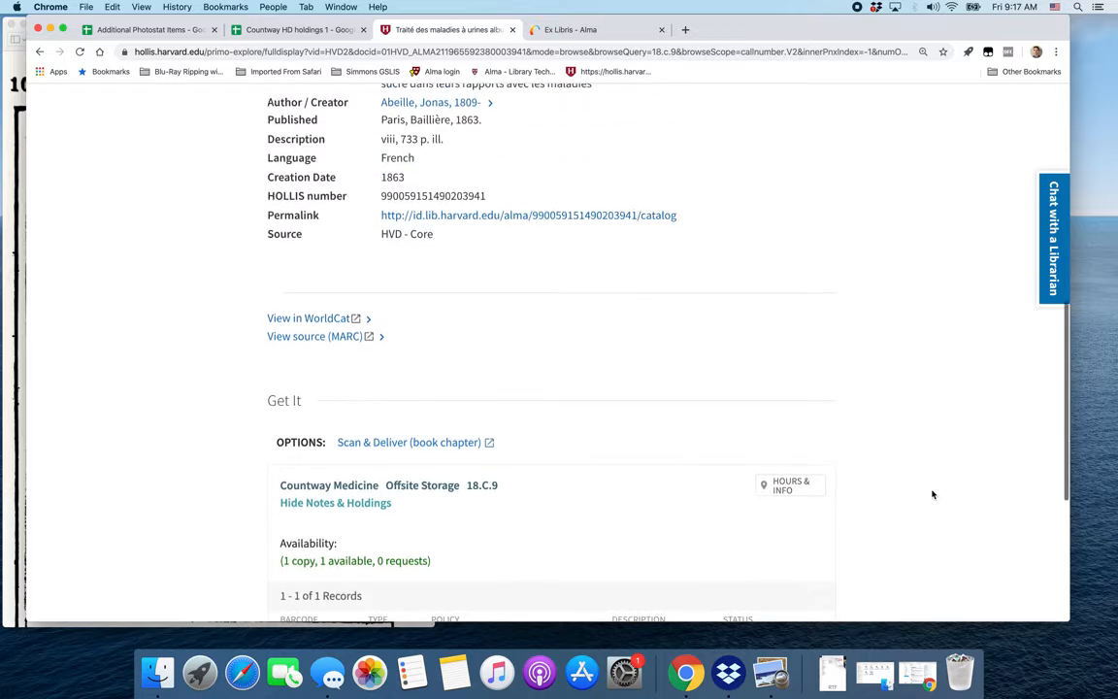
scroll(931, 494, "up", 1)
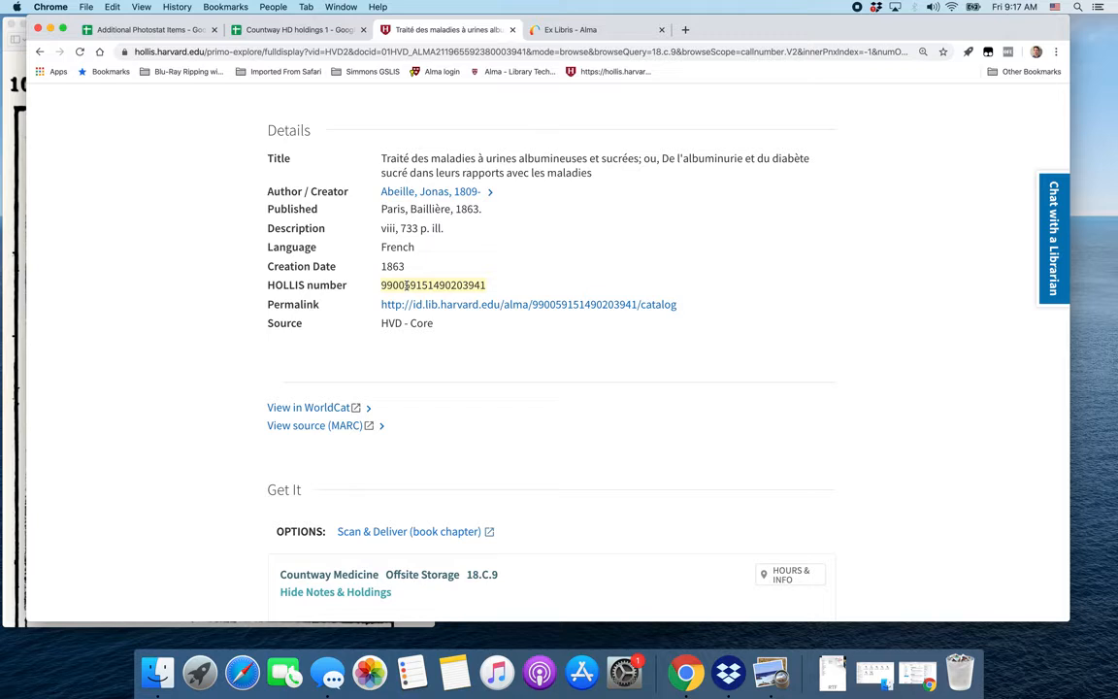
left_click(268, 35)
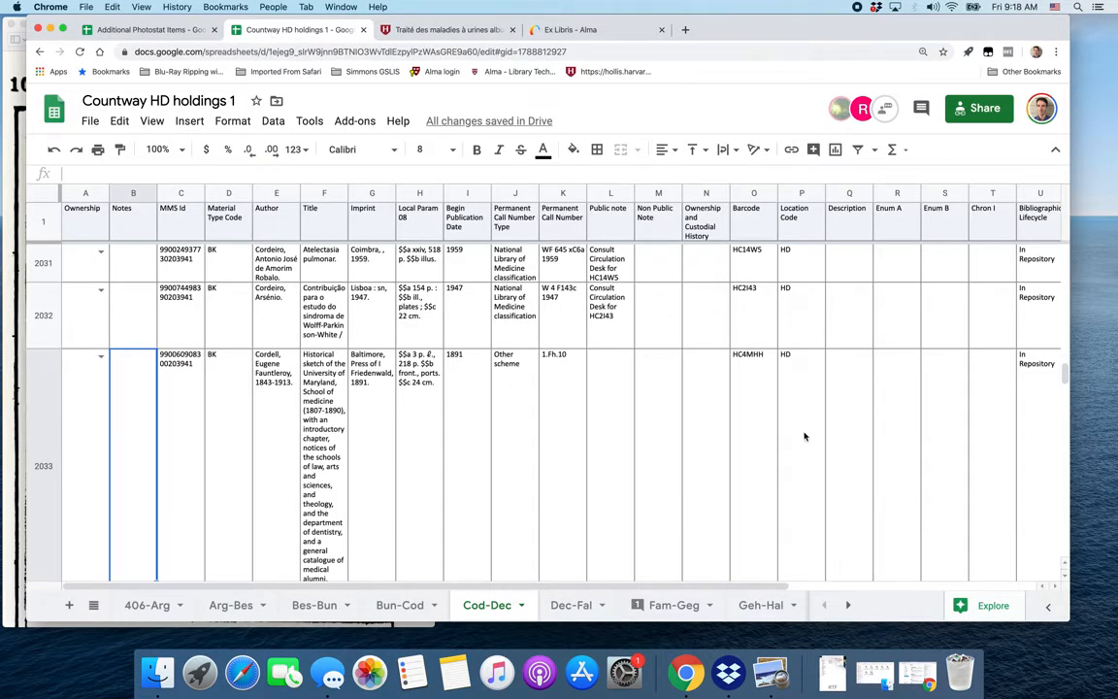
key("cmd+shift+h")
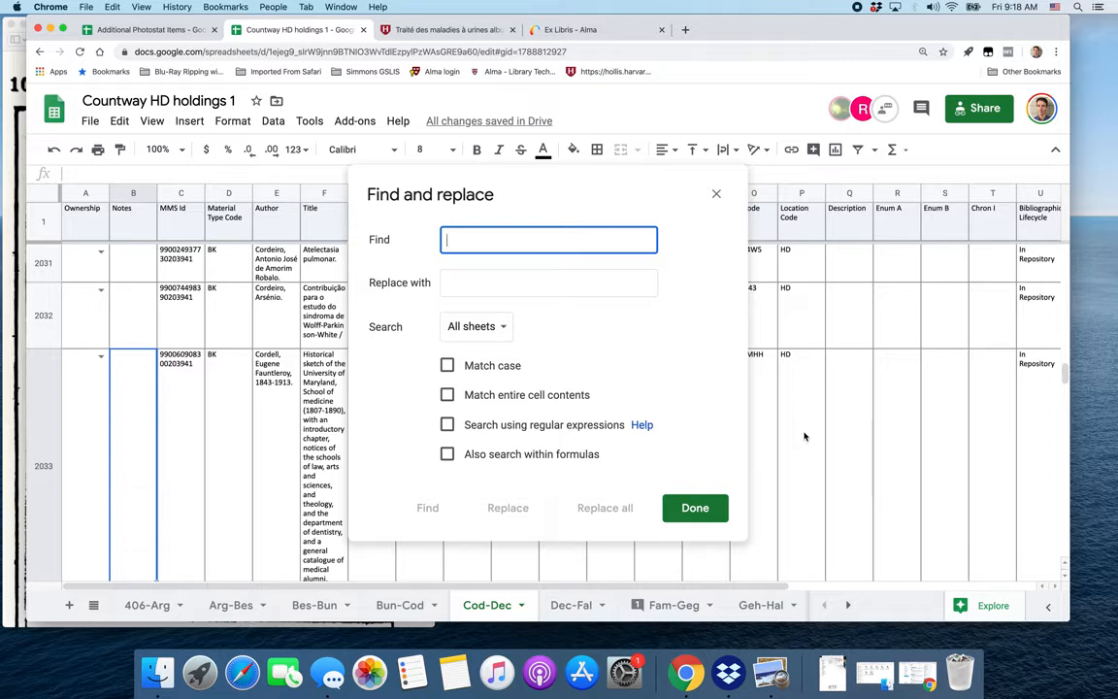
left_click(502, 328)
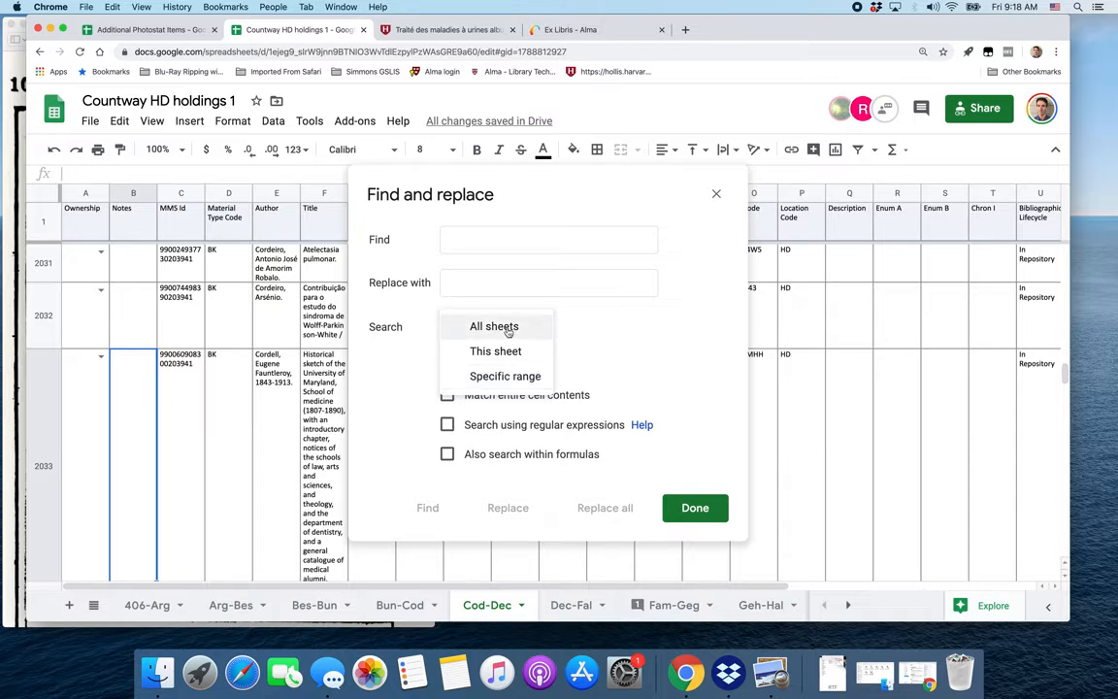
left_click(508, 332)
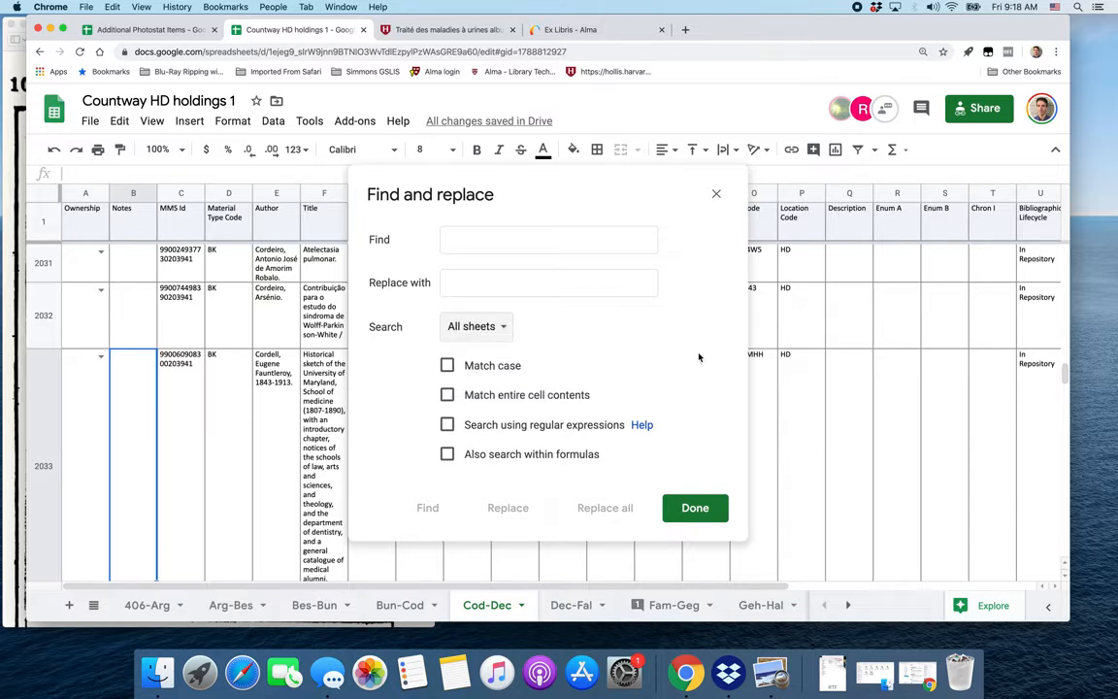
left_click(456, 239)
key("super+v")
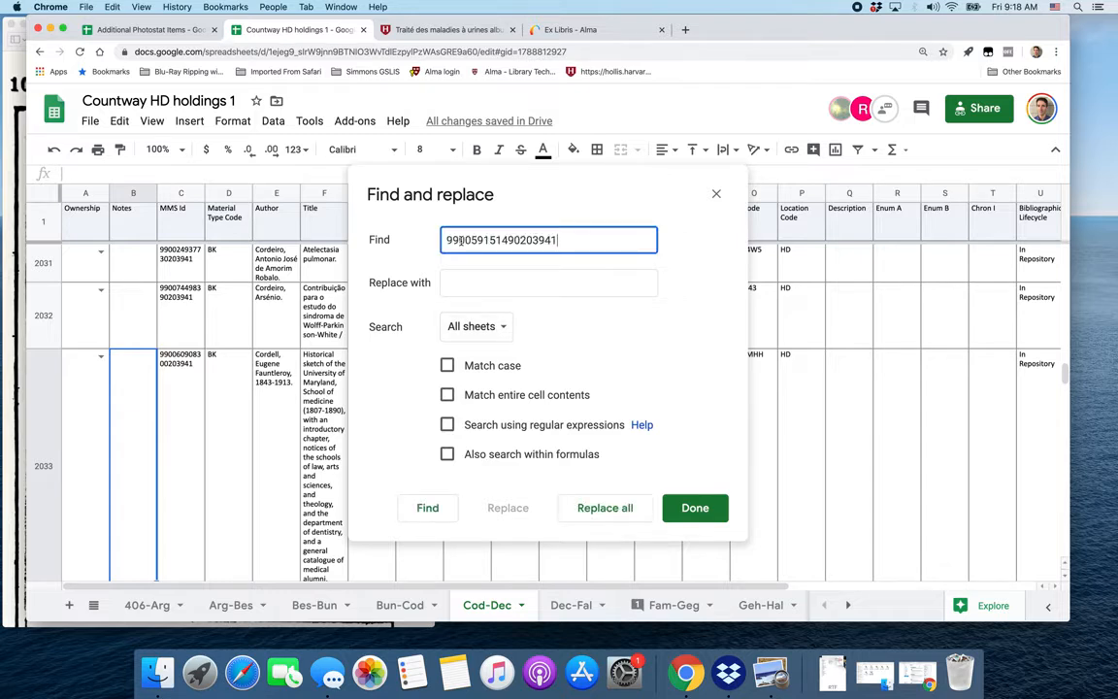
left_click(438, 514)
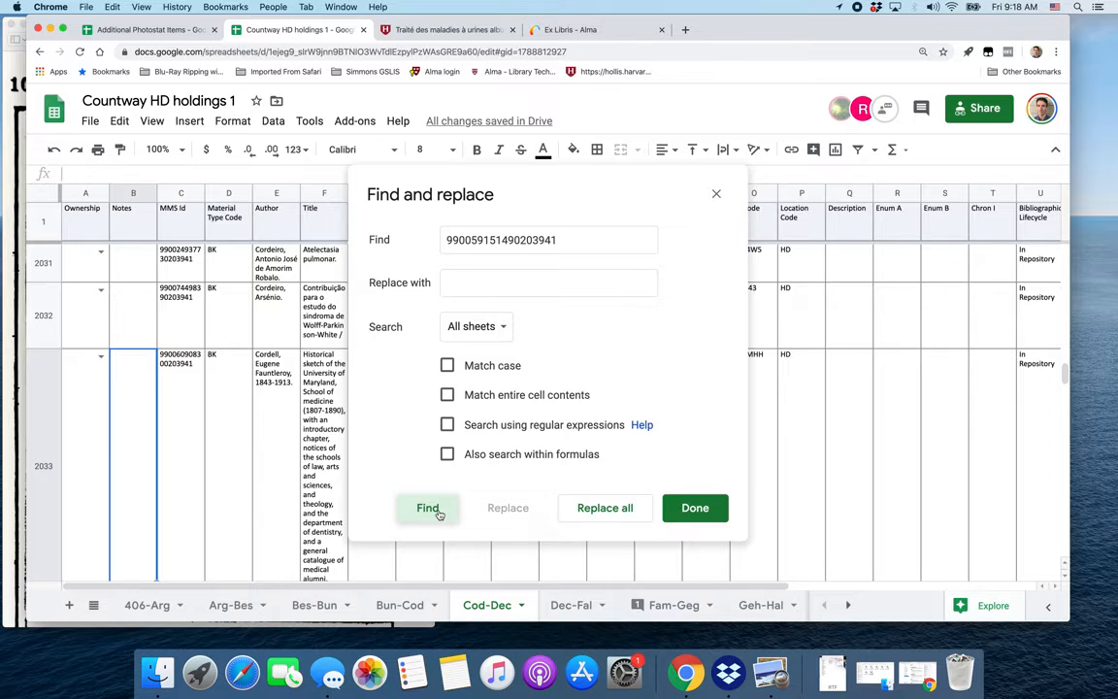
left_click(439, 515)
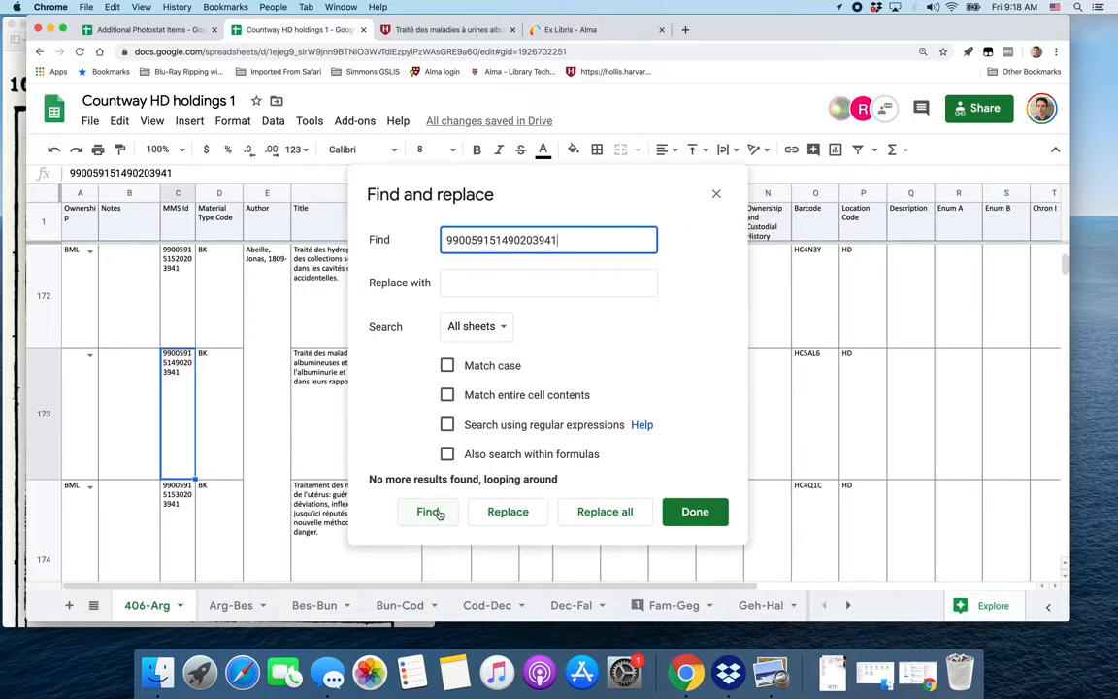
- Uncover the matched row 173, set its Ownership to BML, and switch back to the scanned card image in Preview
left_click_drag(564, 192, 881, 187)
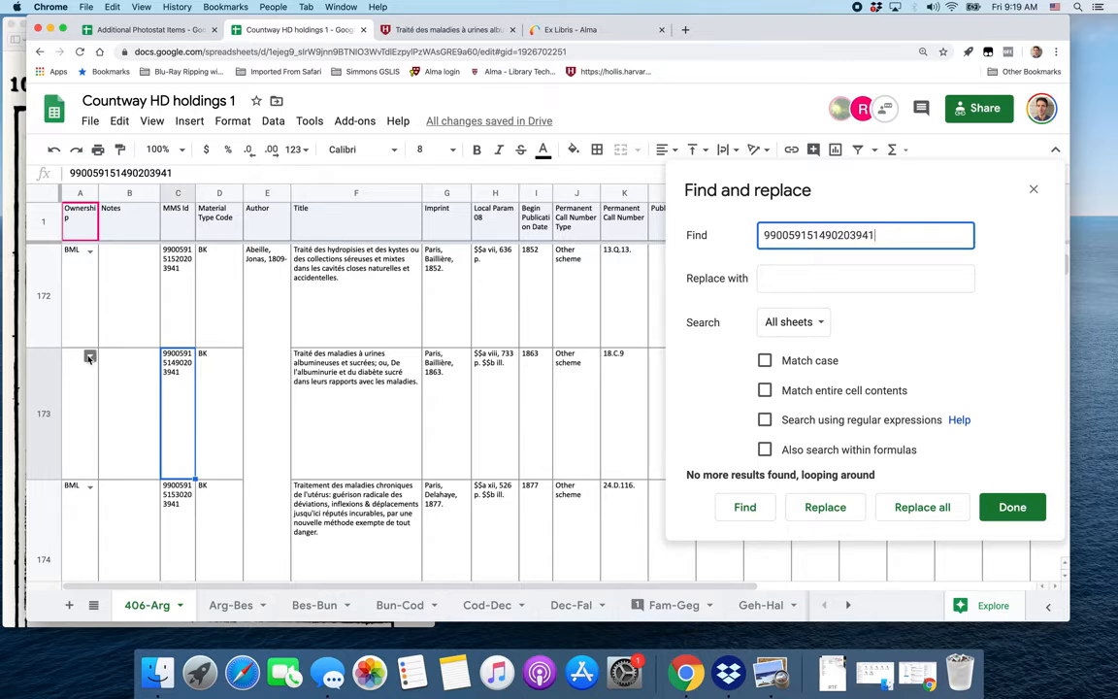
left_click(88, 357)
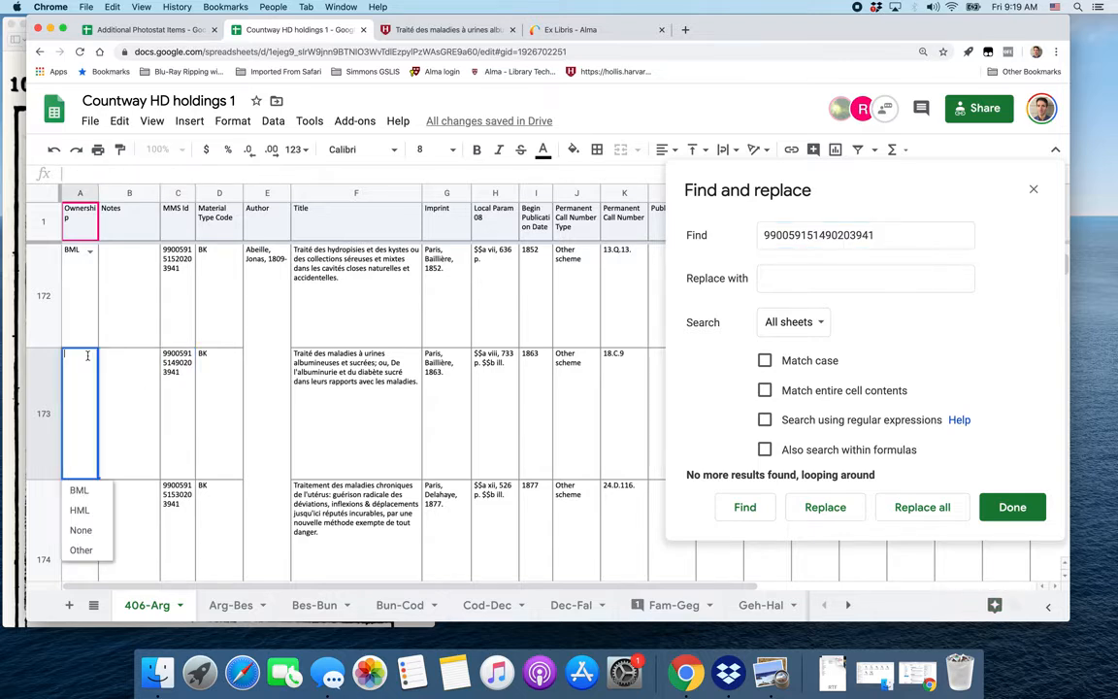
left_click(79, 492)
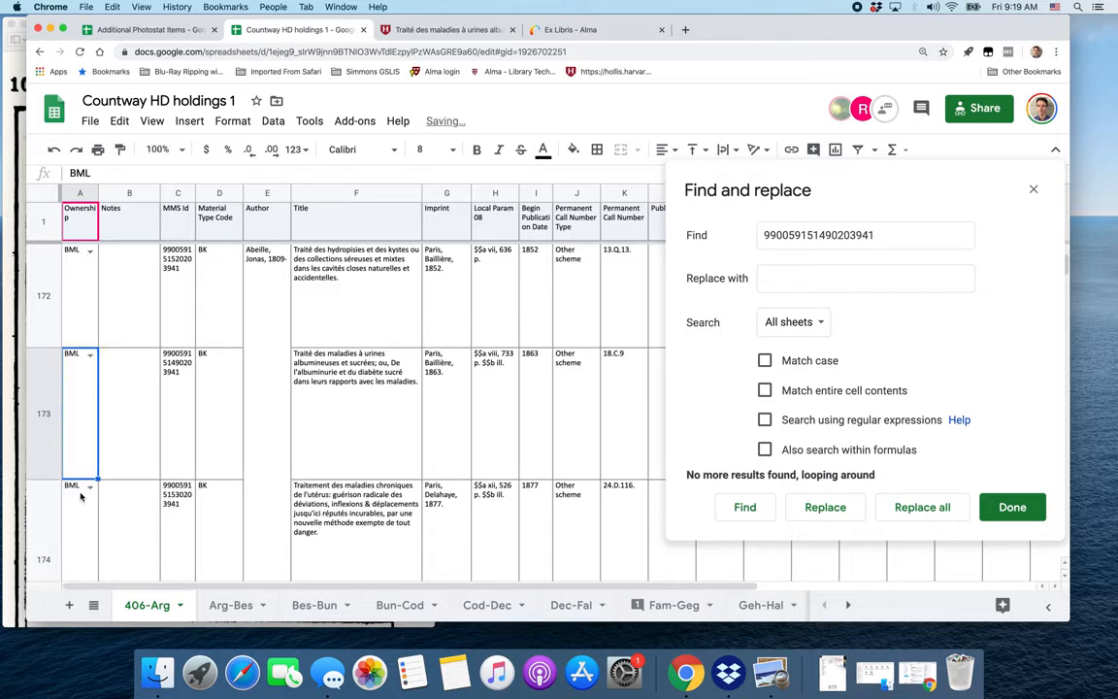
left_click(5, 29)
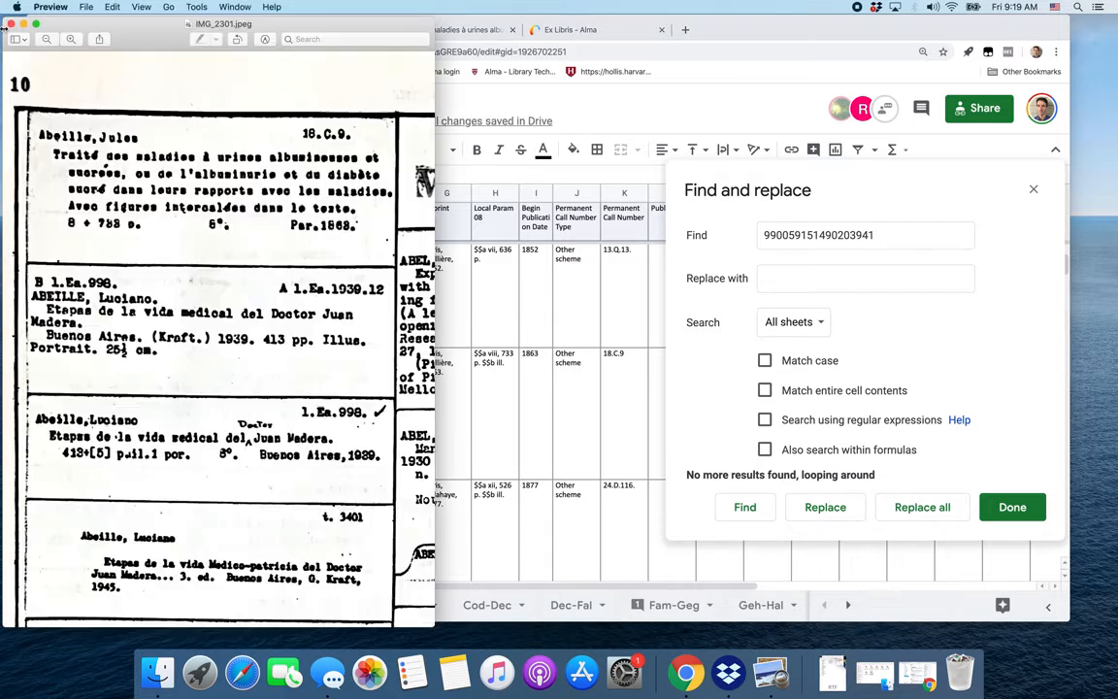
- Find the A 1.Ea.1939.12 card in Preview, browse HOLLIS by Call number - Other for 1.ea.1939.12, and compare the results with the card
scroll(119, 281, "down", 5)
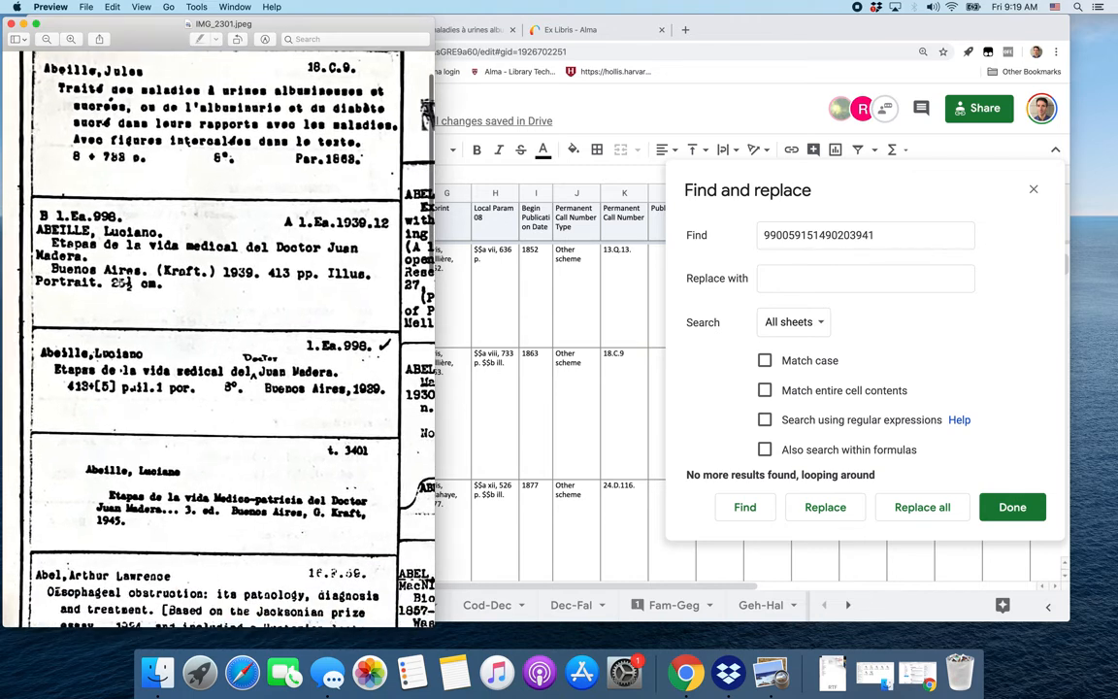
scroll(119, 282, "down", 1)
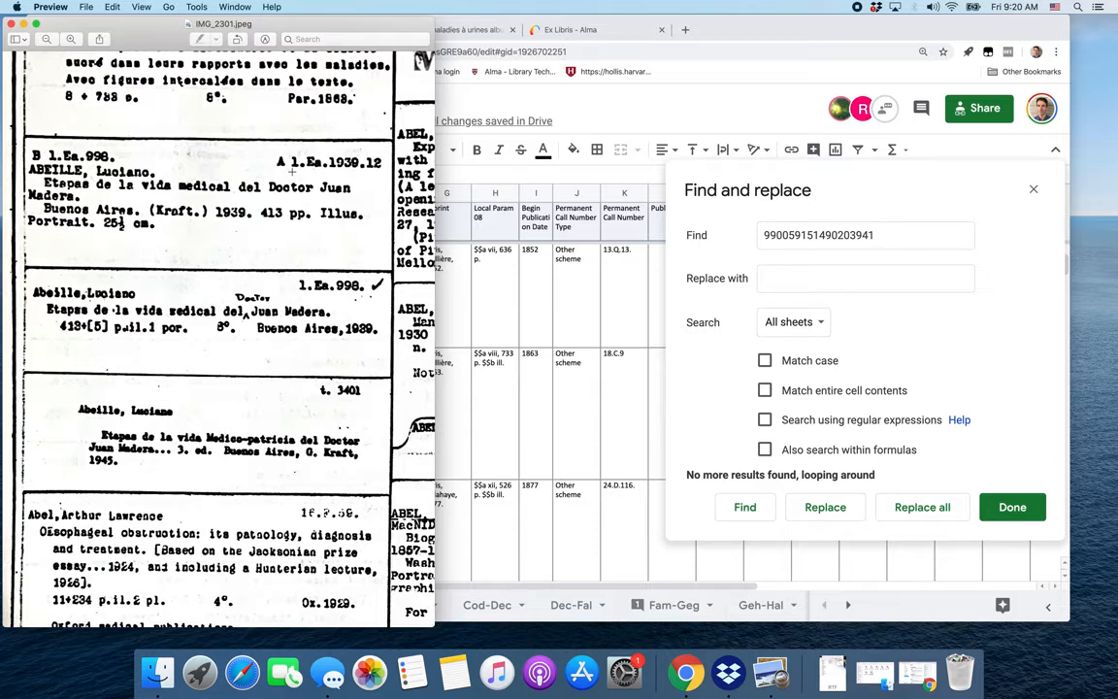
left_click(454, 45)
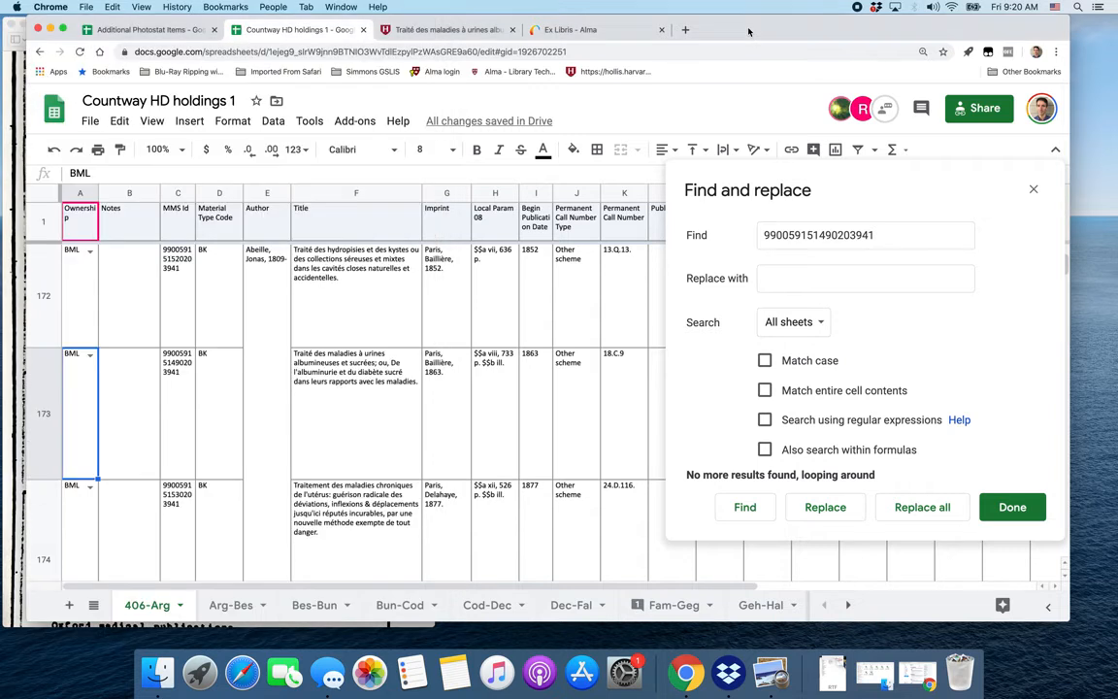
left_click(448, 29)
scroll(433, 247, "up", 10)
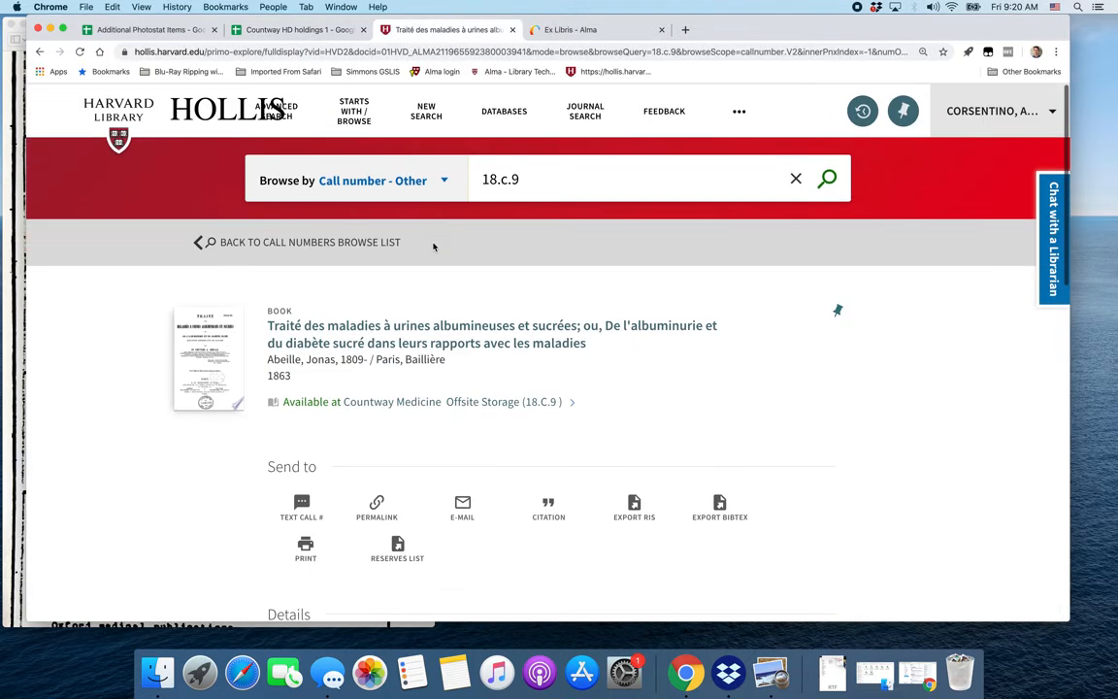
left_click_drag(562, 180, 467, 172)
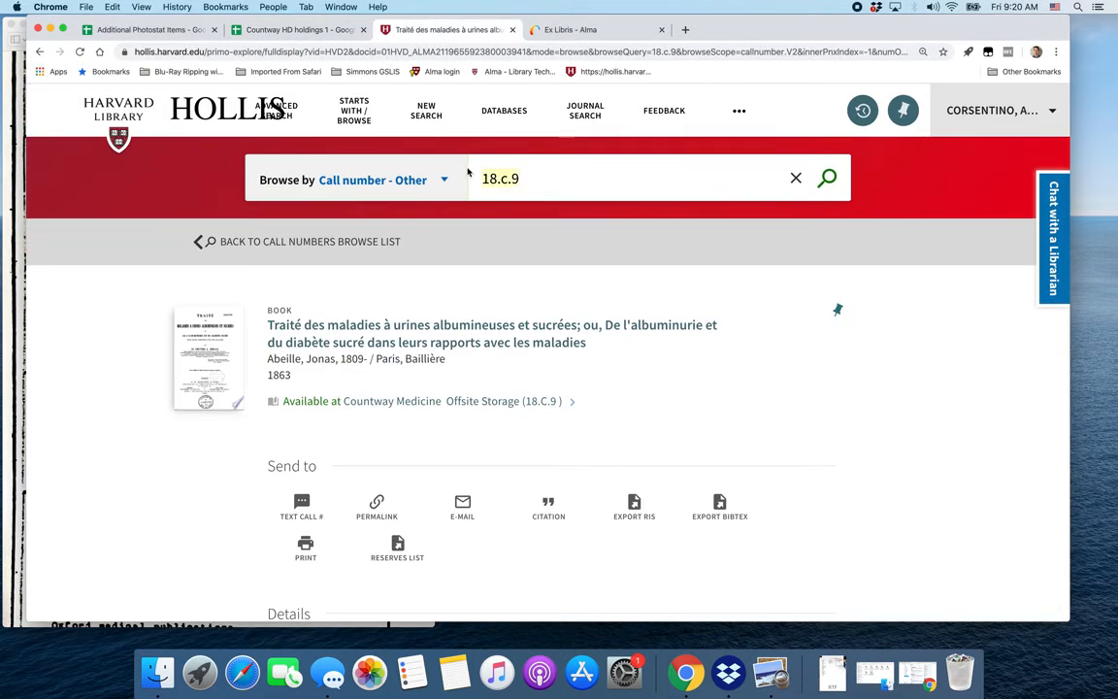
type("1.ea.1939.12")
key("Return")
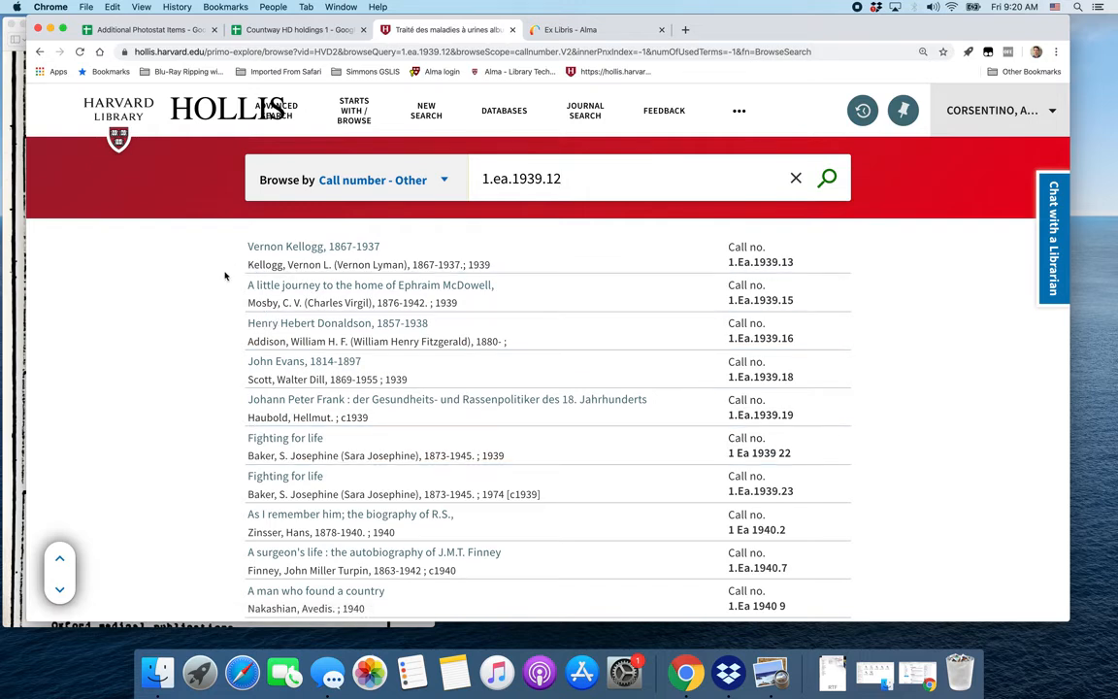
left_click(13, 86)
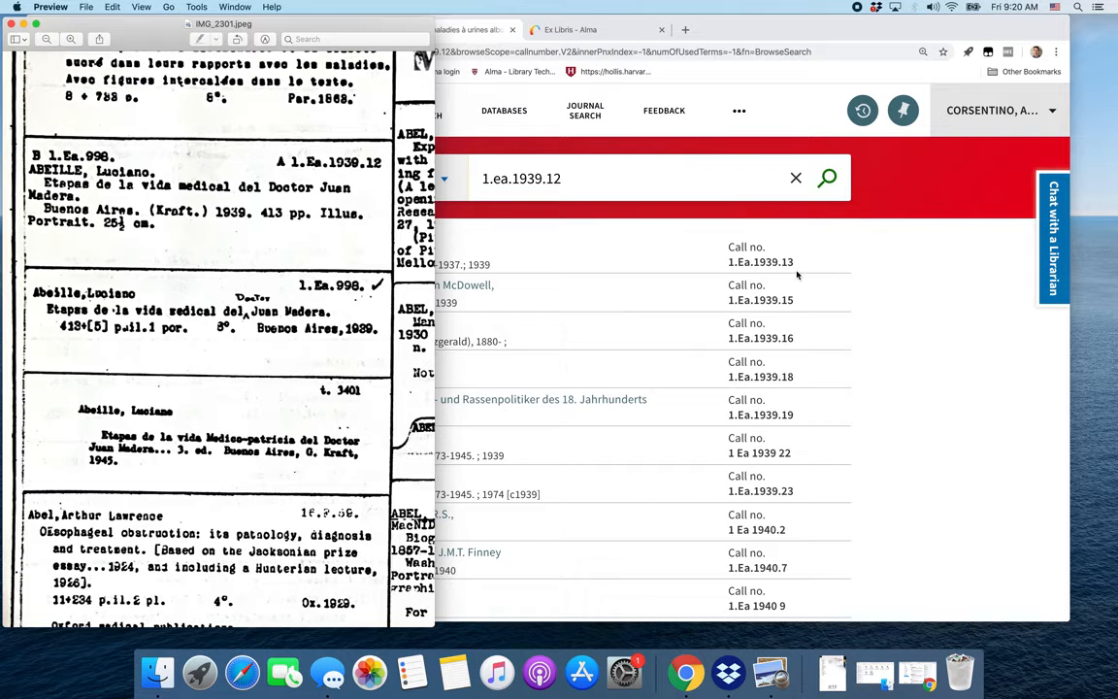
left_click(907, 302)
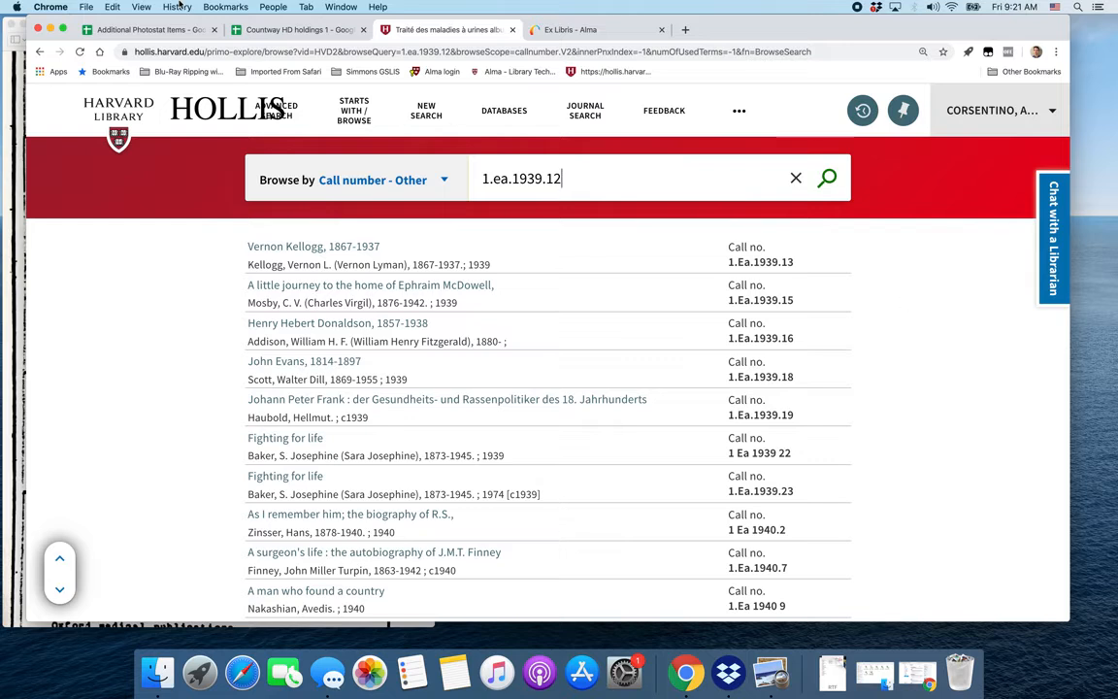
- Read the card's alternate B call number and browse HOLLIS for 1.ea.998
left_click(5, 35)
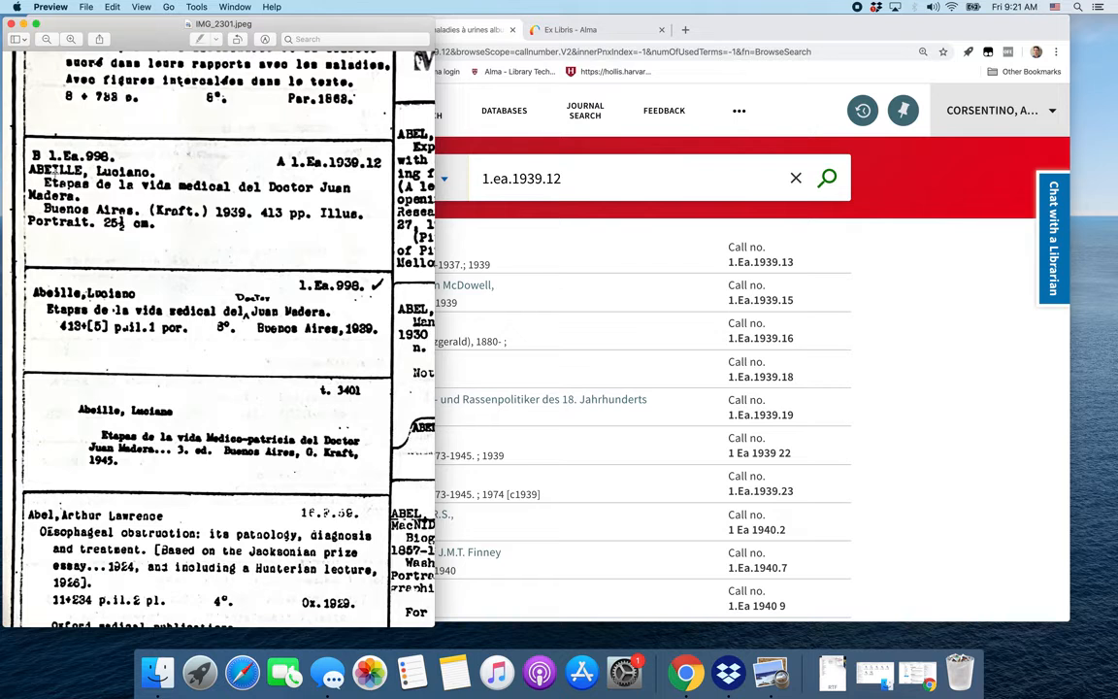
left_click(559, 167)
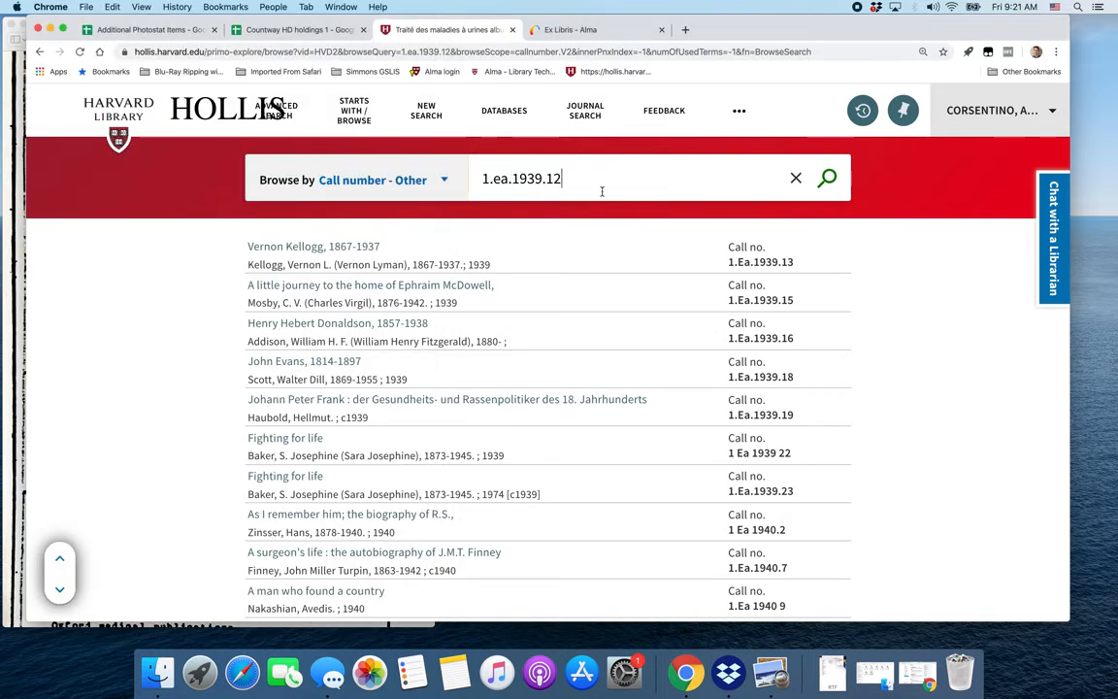
key("BackSpace")
key("BackSpace")
key("BackSpace")
key("BackSpace")
key("BackSpace")
key("BackSpace")
key("BackSpace")
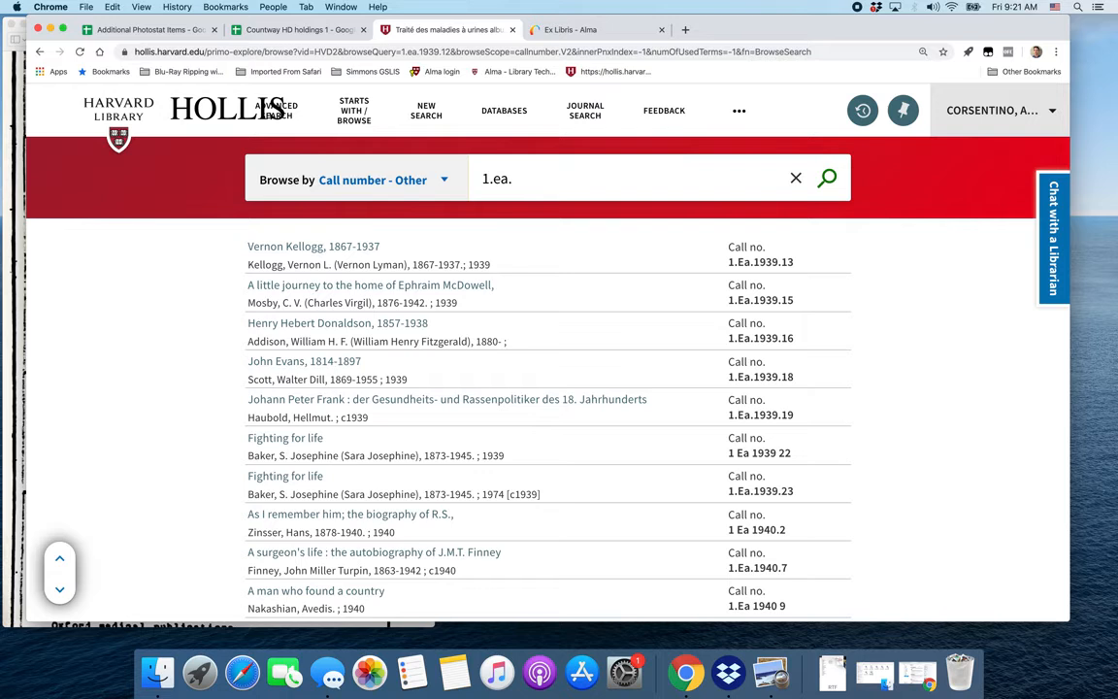
type("998")
key("Return")
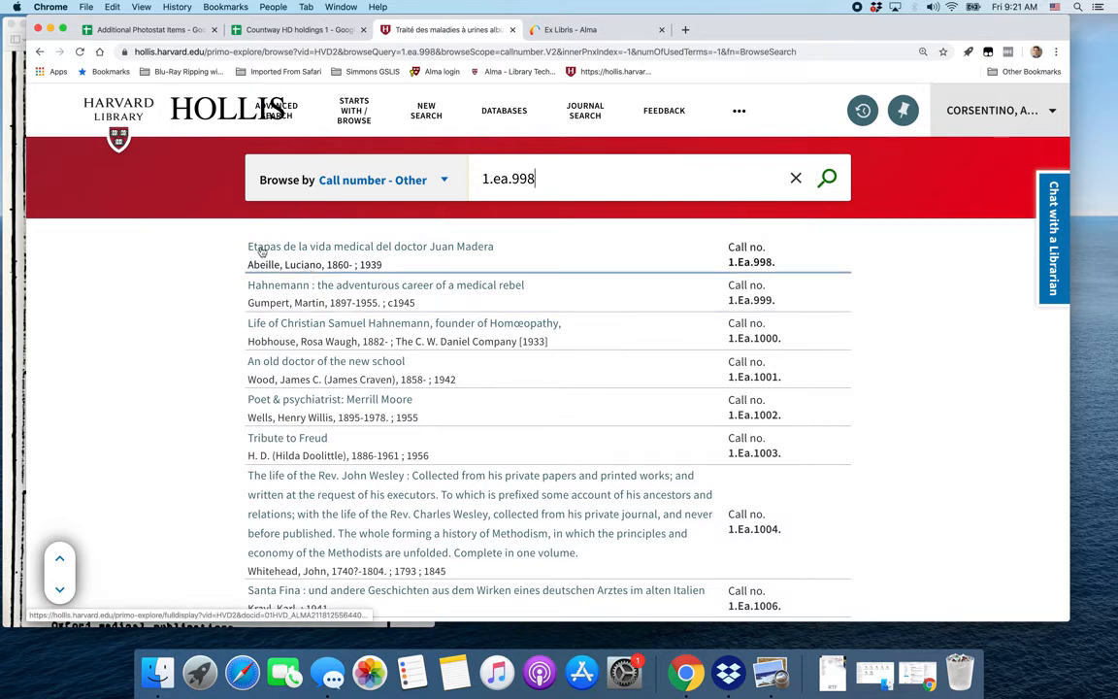
- Check the card against the 1.Ea.998 result, open the record "Etapas de la vida medical del doctor Juan Madera", and review its Get It holdings
left_click(5, 232)
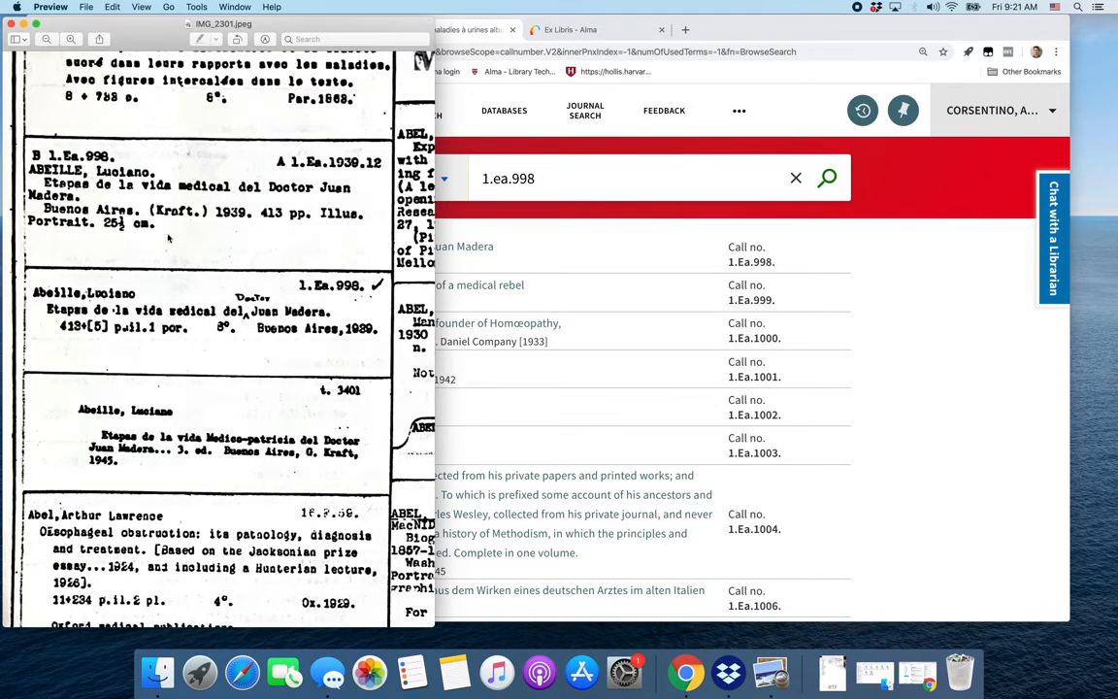
left_click(471, 252)
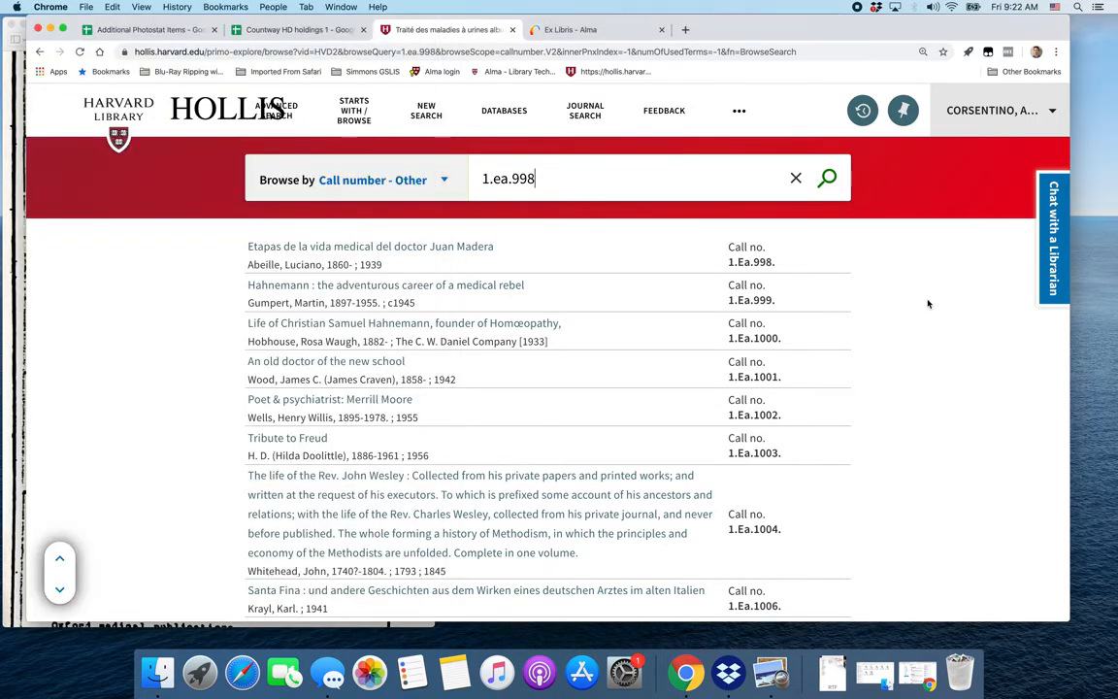
left_click(471, 250)
scroll(767, 417, "down", 4)
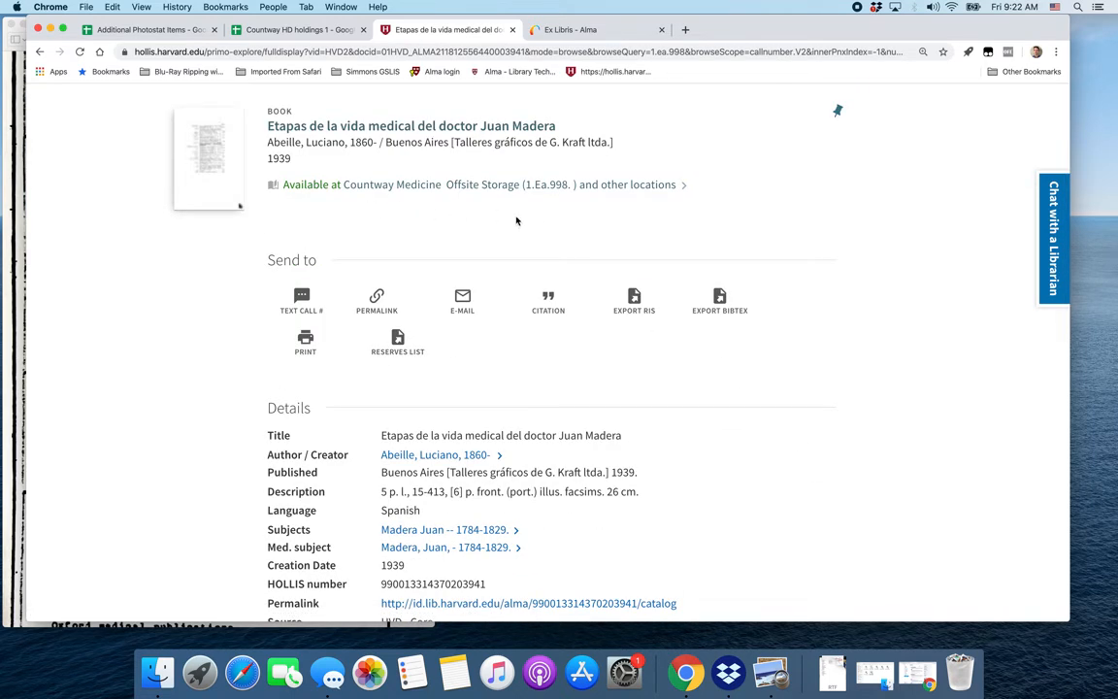
scroll(759, 454, "down", 5)
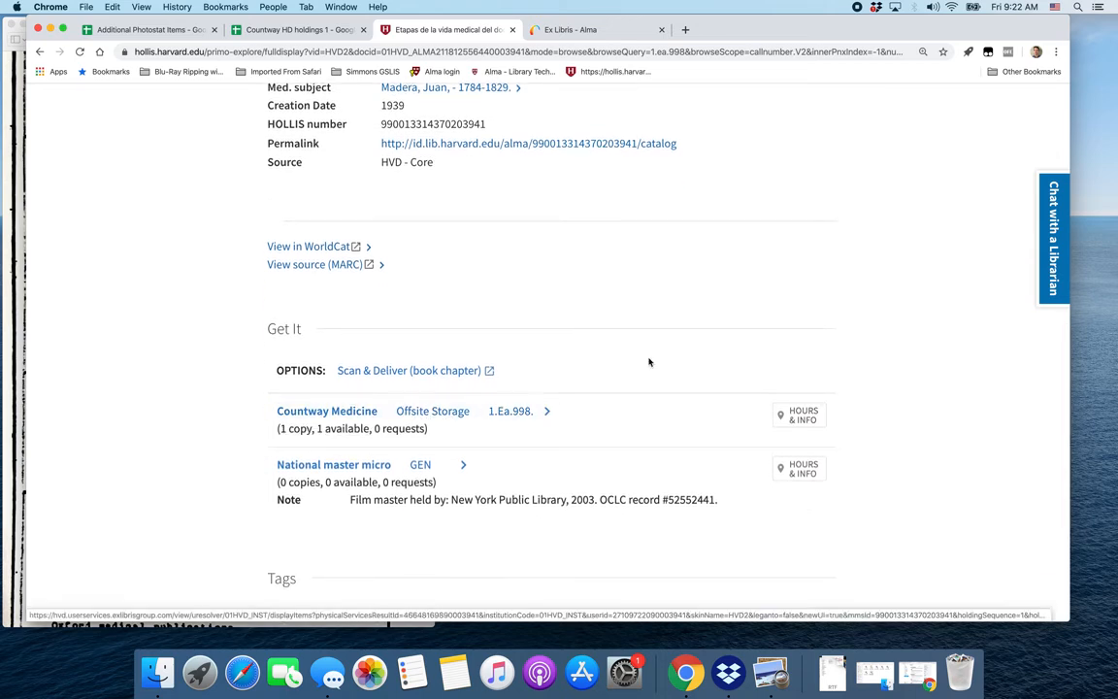
- Copy the record's HOLLIS number from the Details section
scroll(724, 309, "up", 1)
scroll(725, 309, "up", 4)
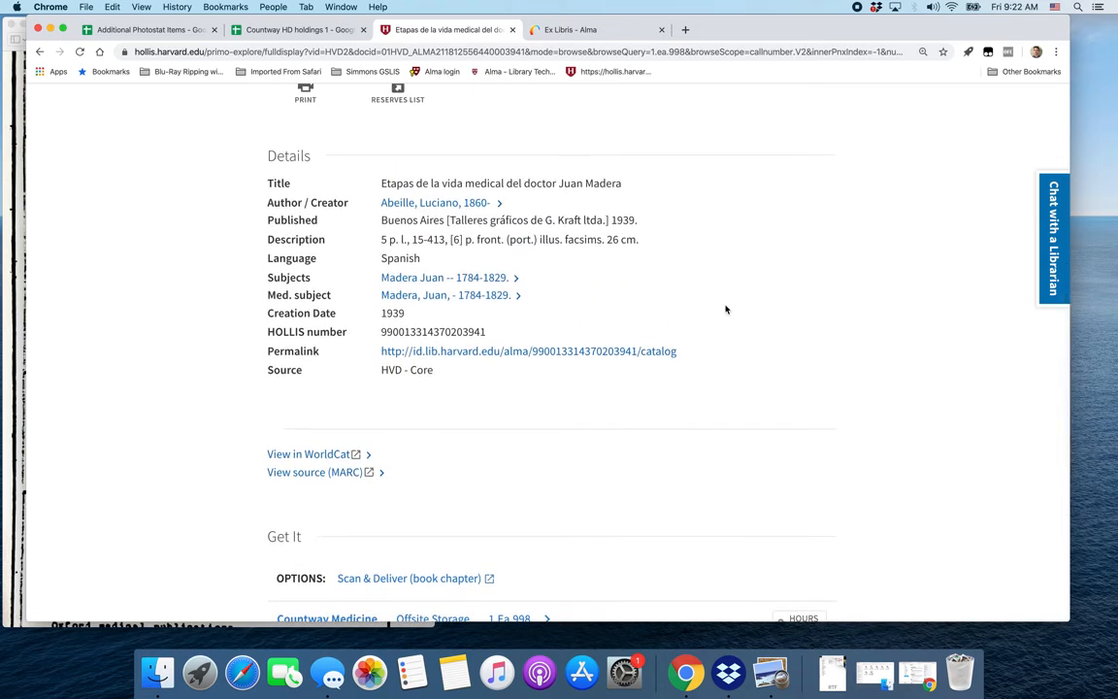
double_click(430, 331)
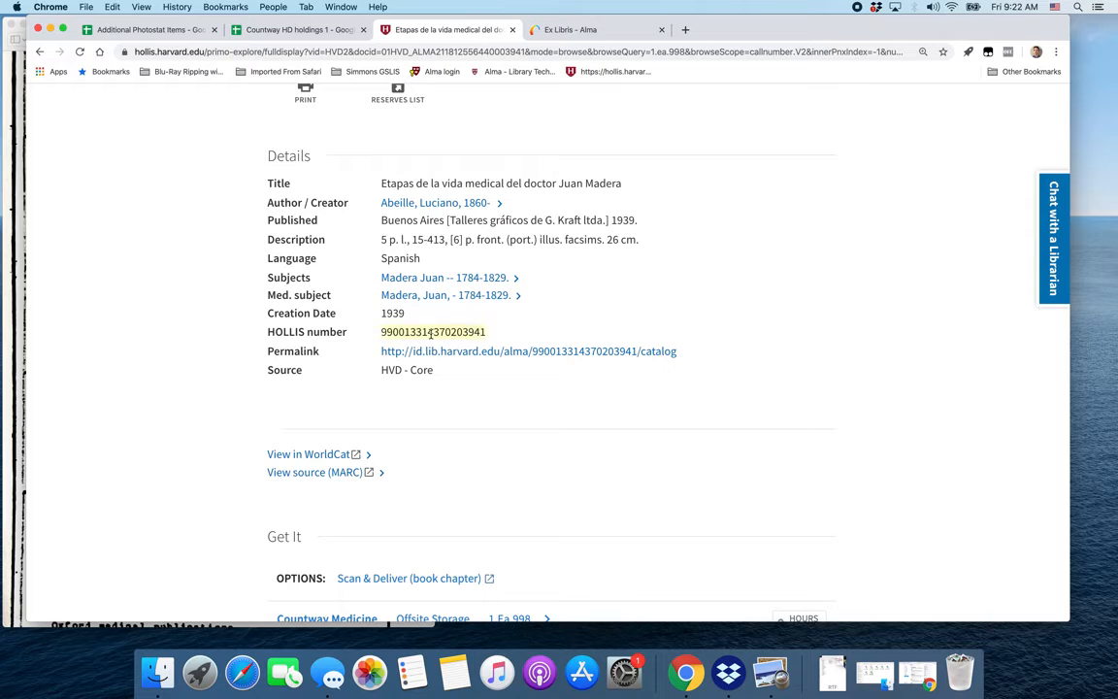
key("super+c")
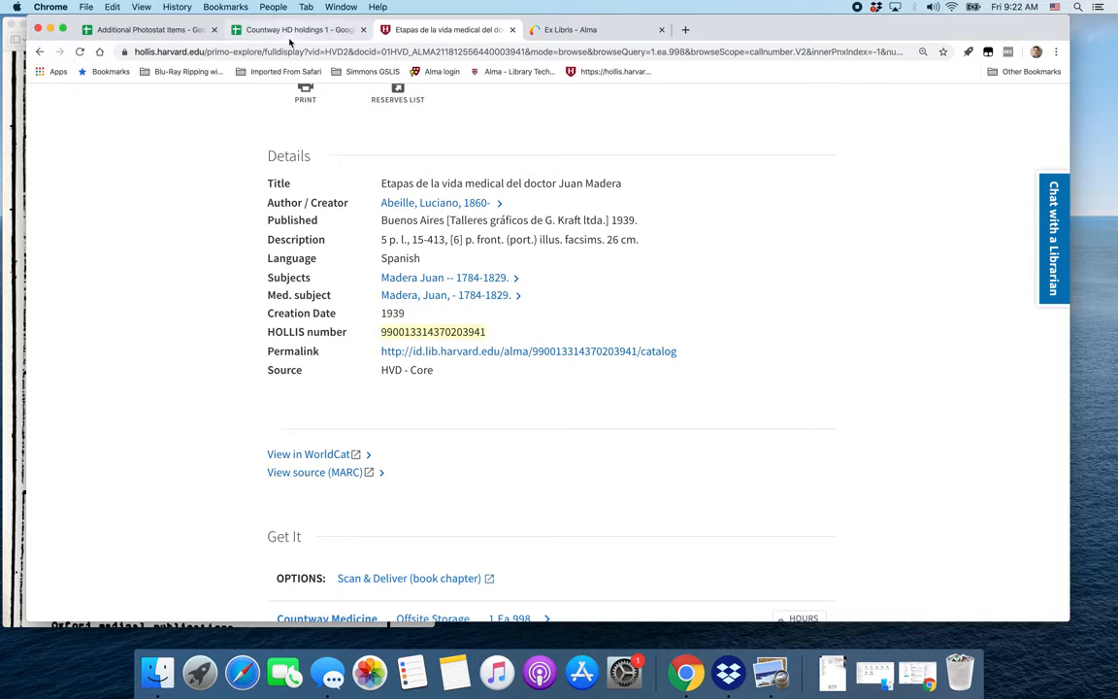
left_click(262, 34)
double_click(913, 234)
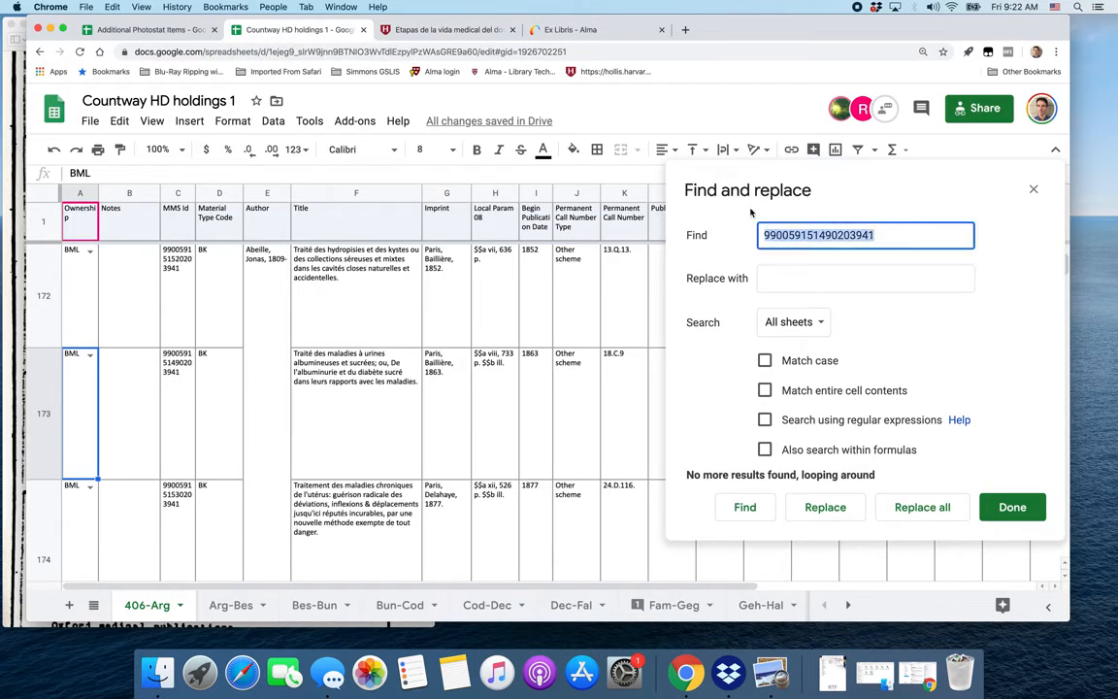
key("super+v")
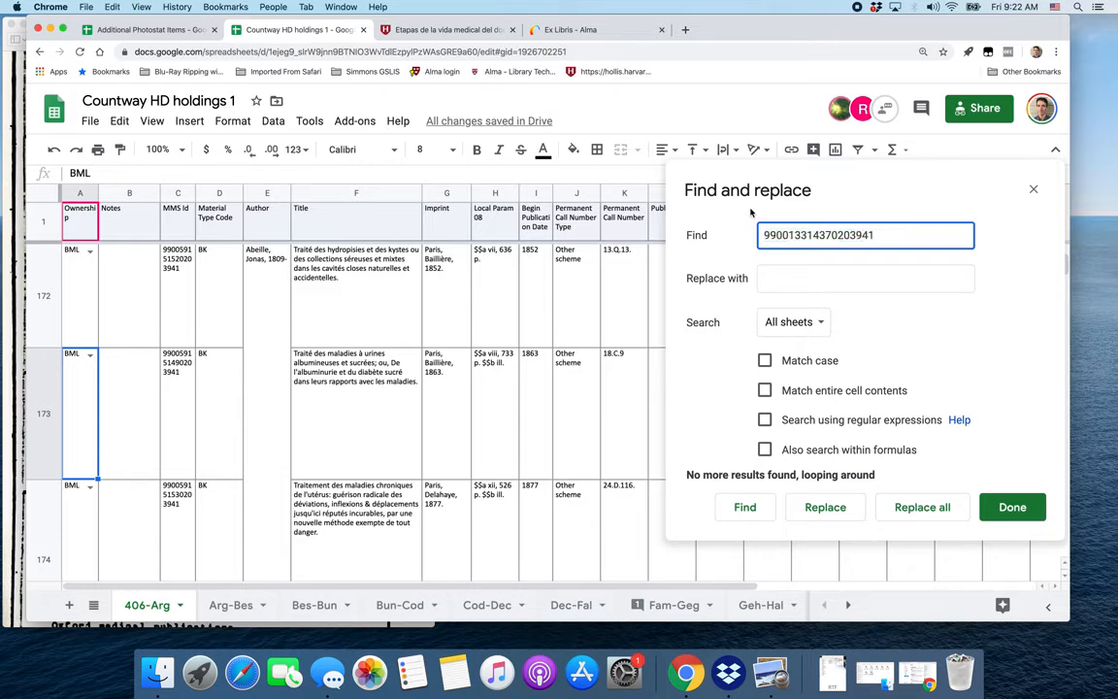
left_click(742, 508)
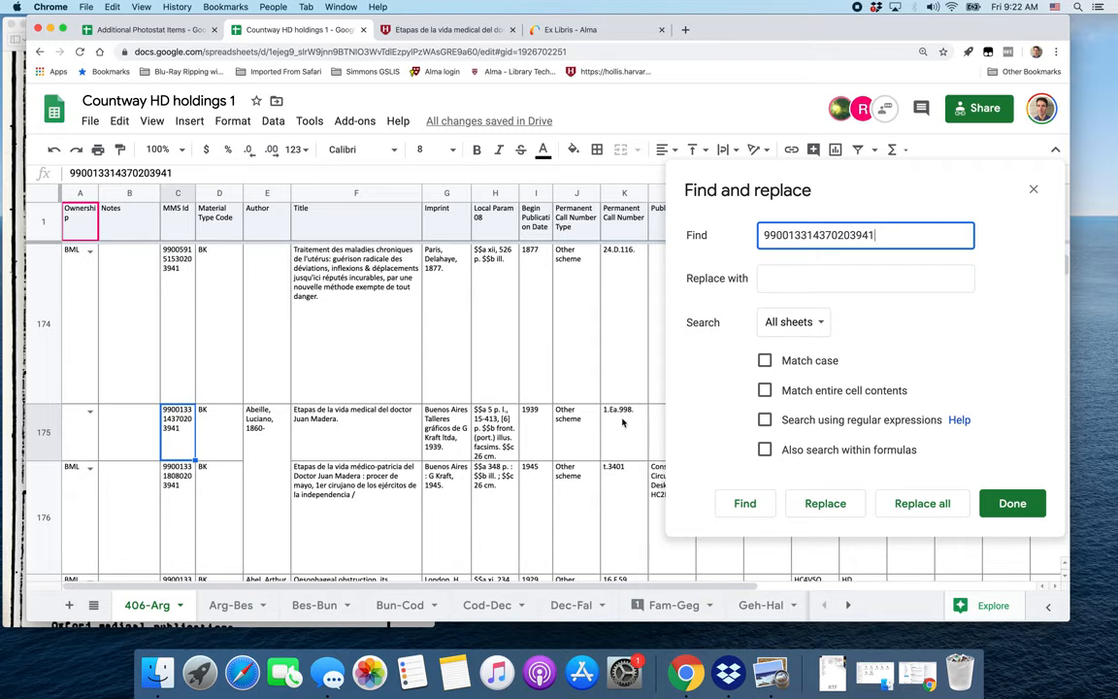
- Set the matched row 175's Ownership to BML, then return to the HOLLIS record and the scanned card in Preview
left_click(90, 412)
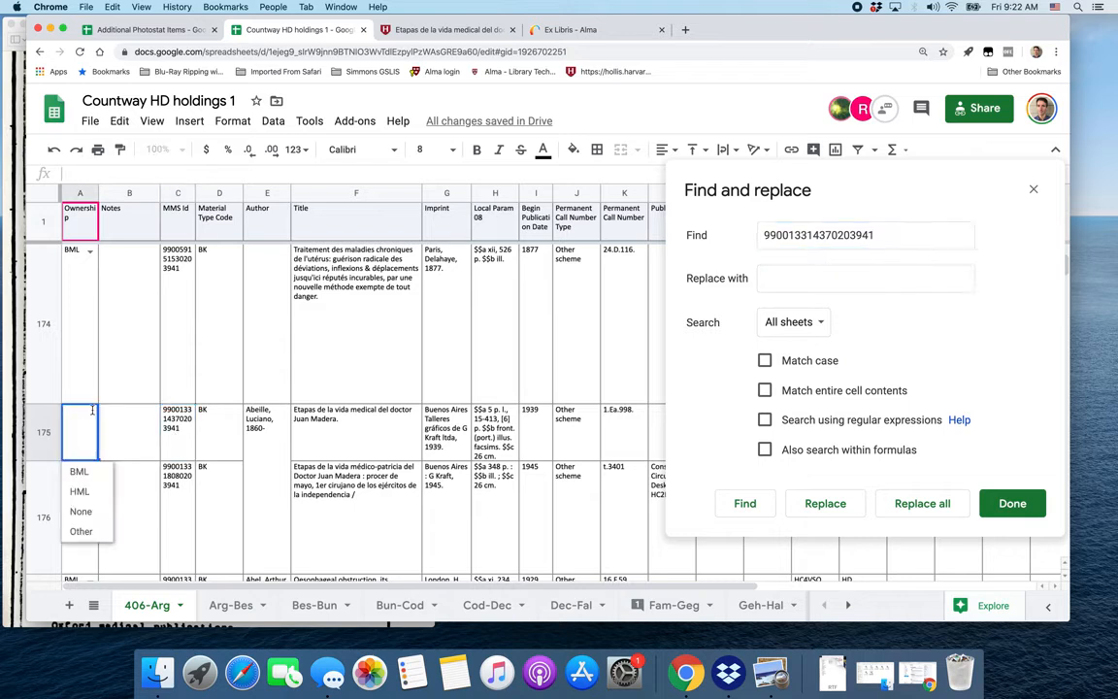
left_click(84, 472)
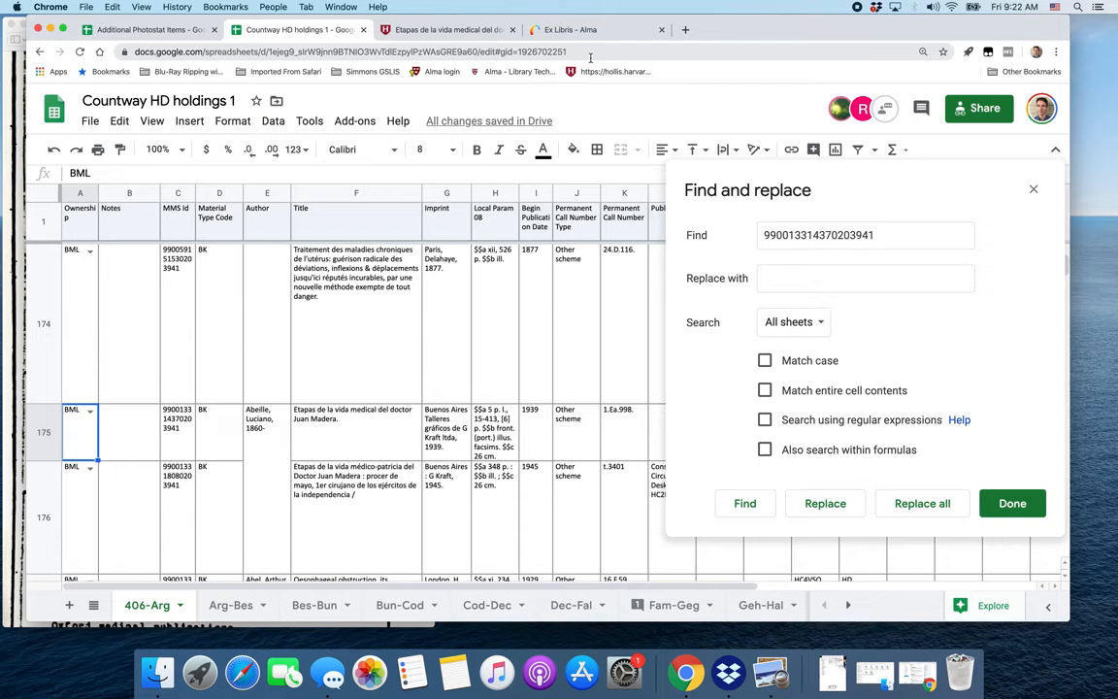
left_click(436, 30)
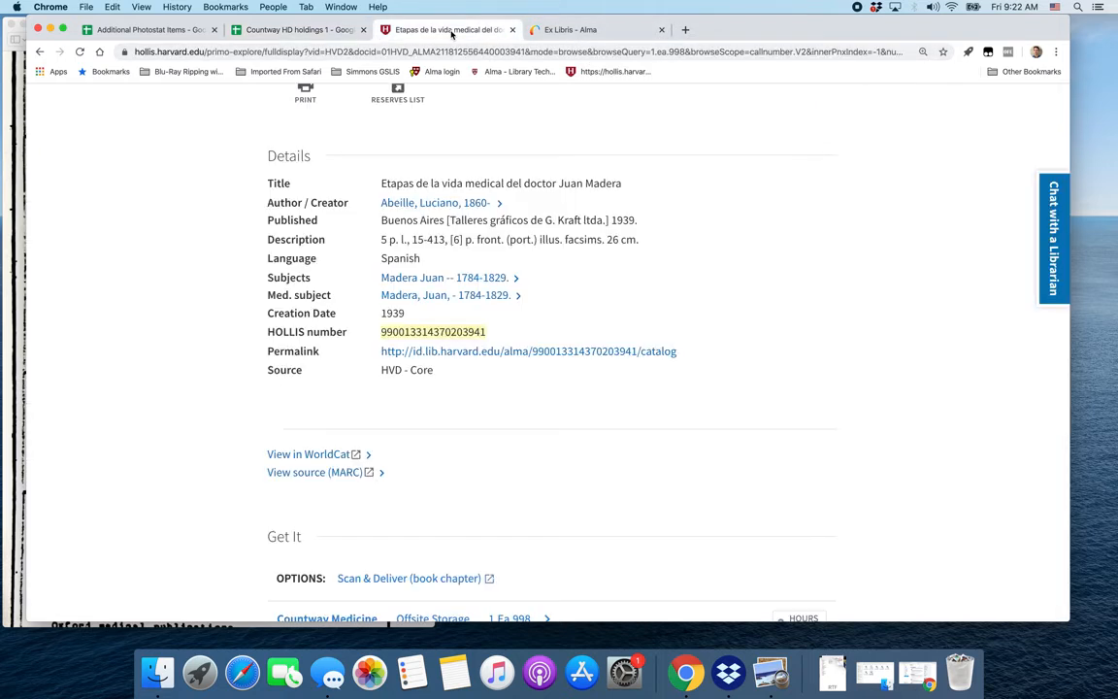
left_click(5, 36)
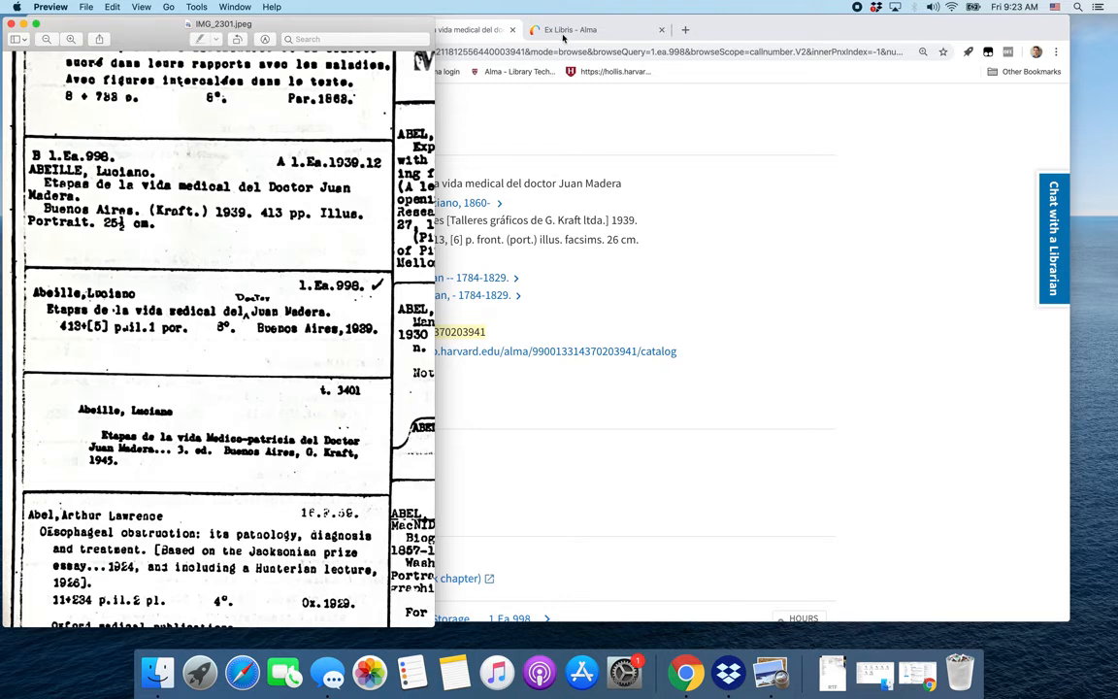
left_click(563, 36)
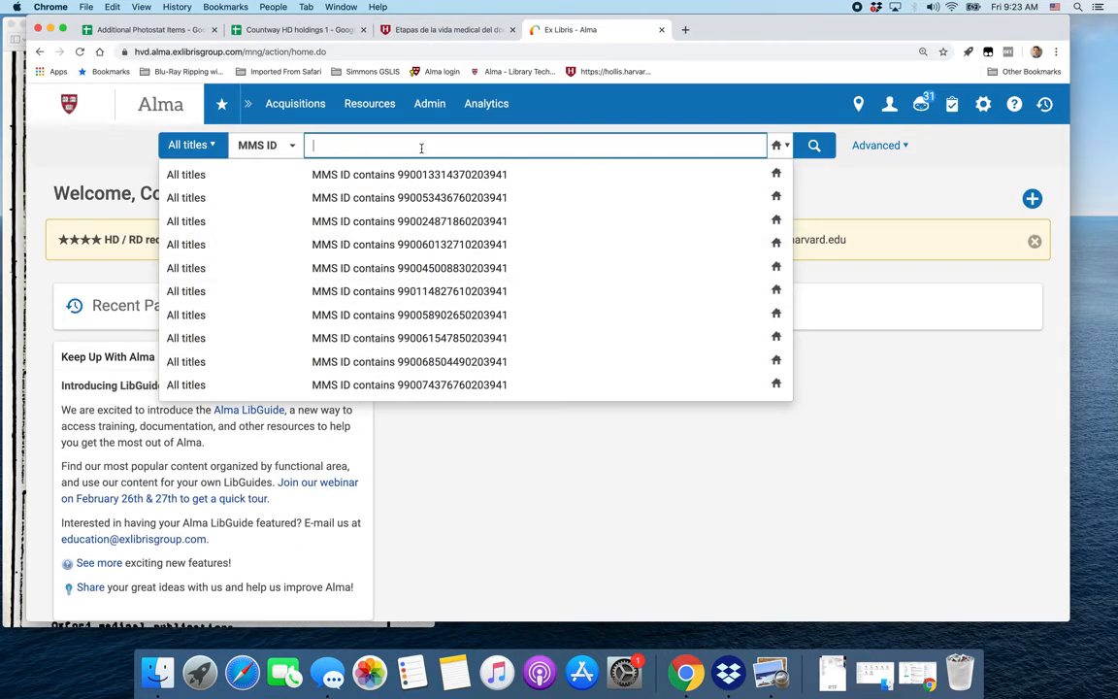
key("super+v")
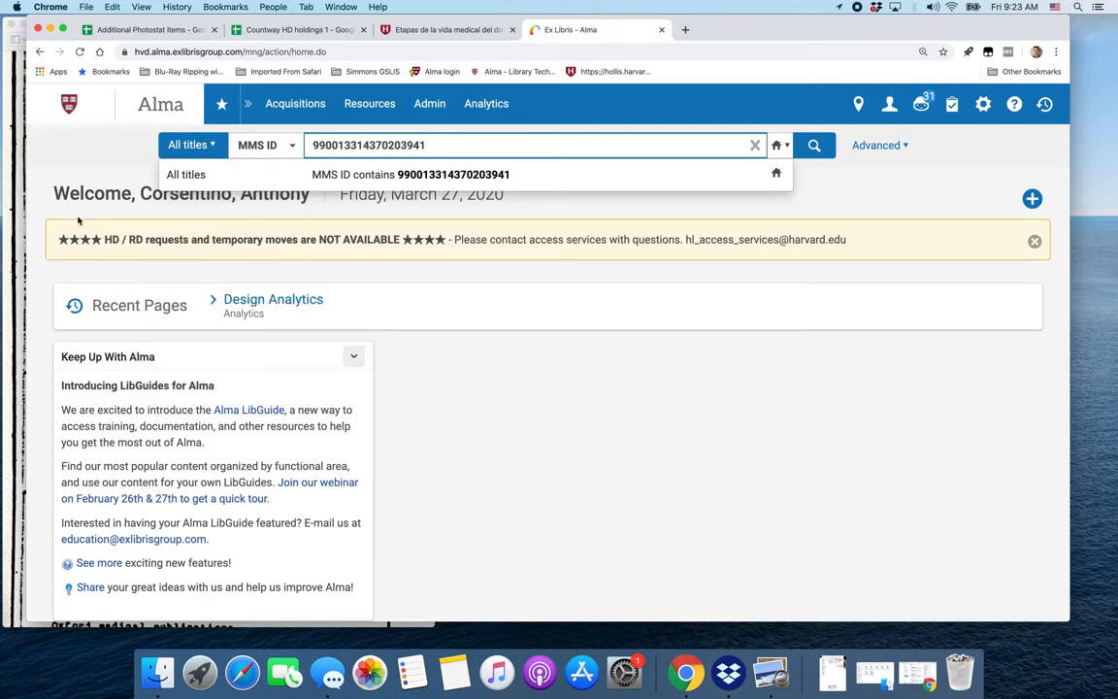
left_click(814, 145)
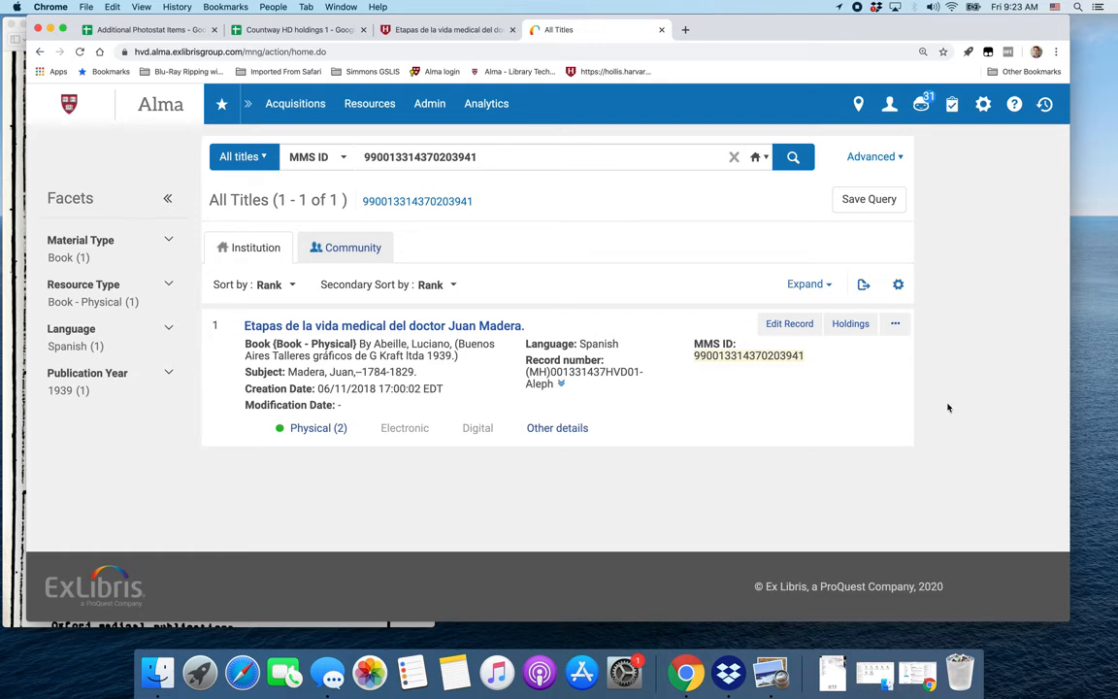
left_click(853, 330)
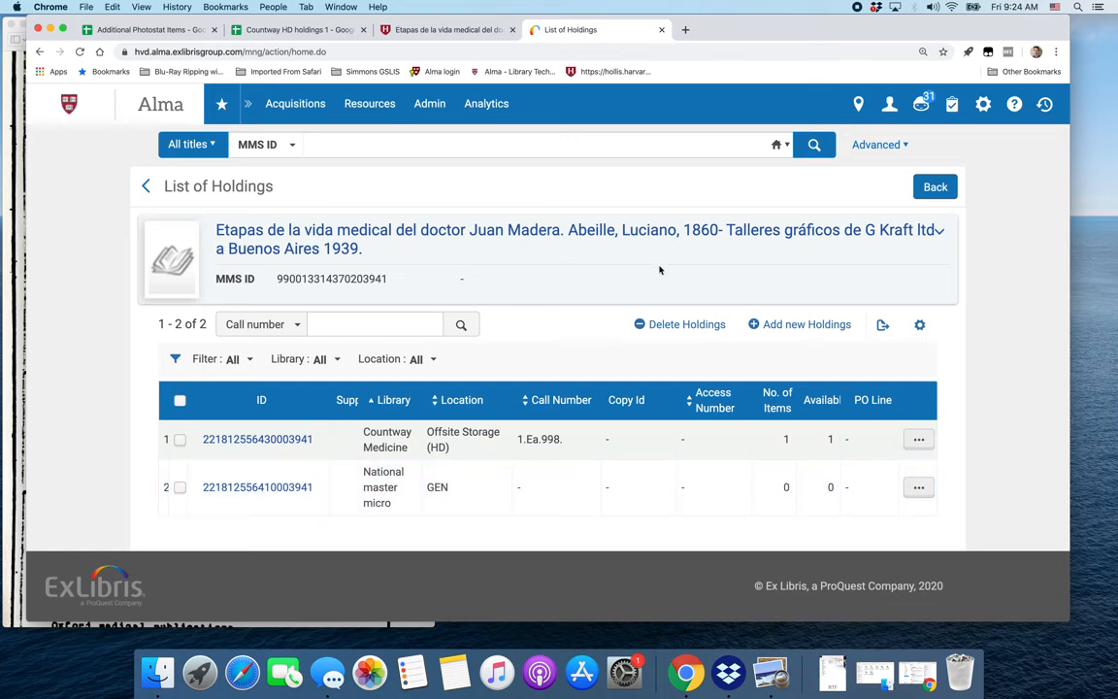
- In the "Additional Photostat Items" spreadsheet, review the 1.Ea.1939.12 entry in row 216 and check it against the HOLLIS record and the scanned card
left_click(166, 30)
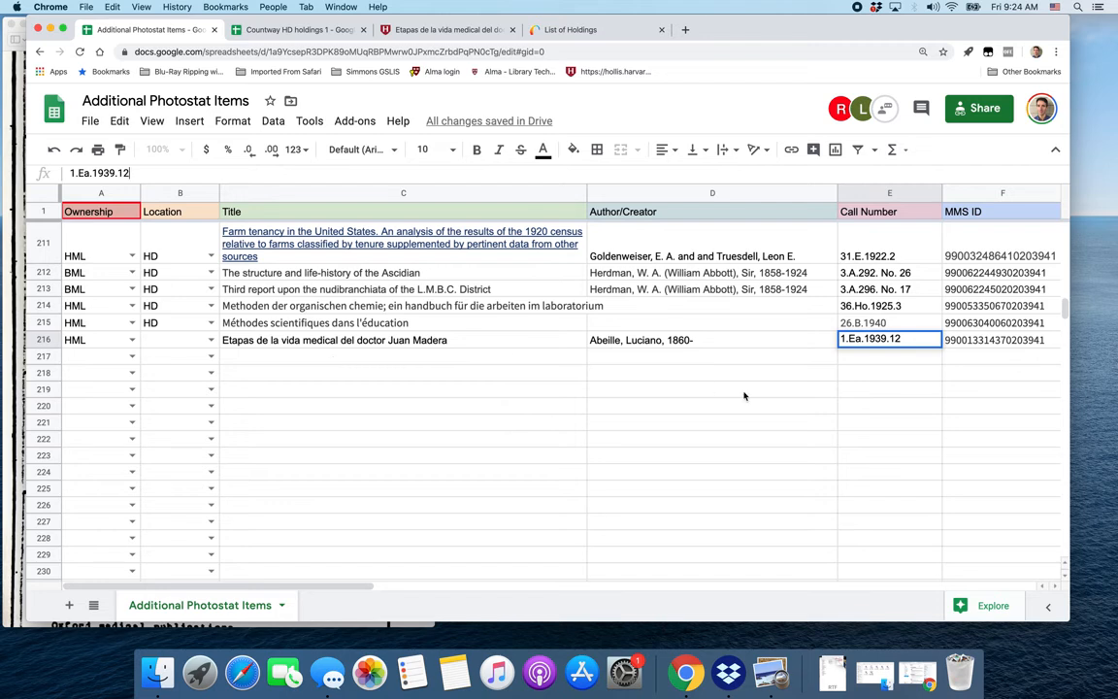
left_click(985, 345)
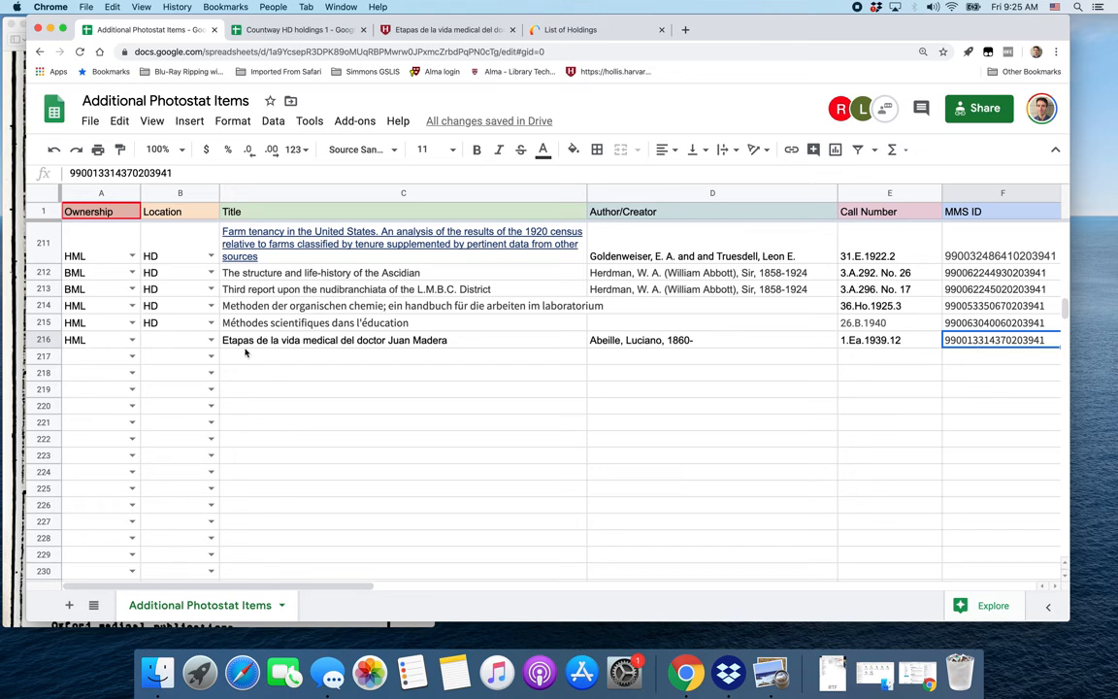
left_click(389, 35)
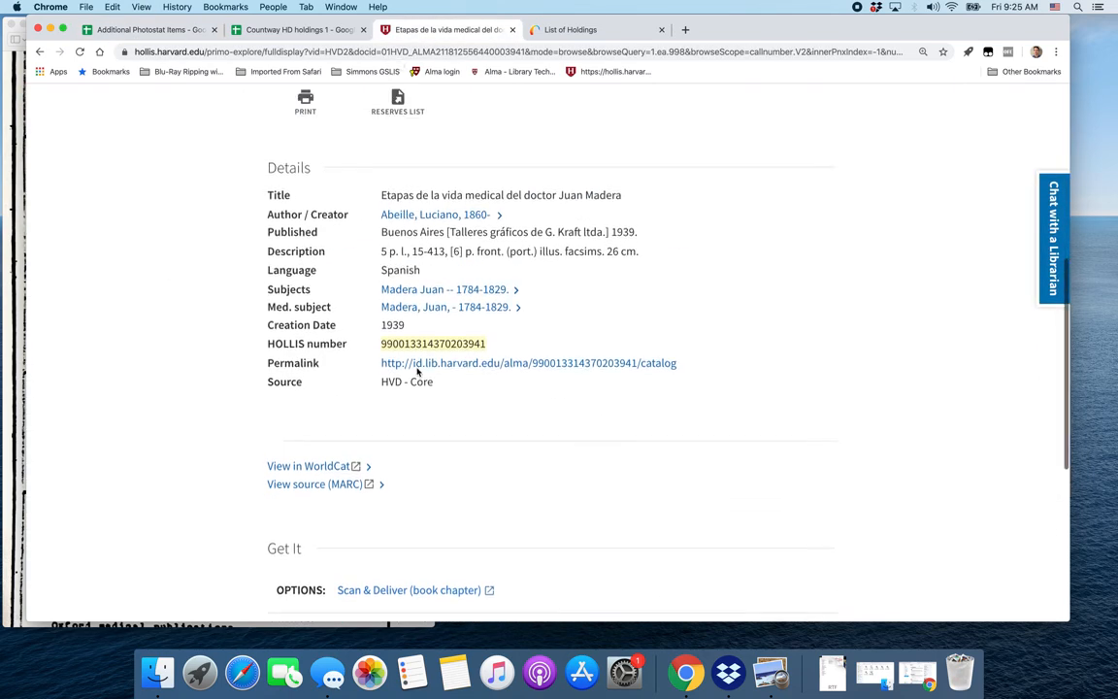
left_click(156, 31)
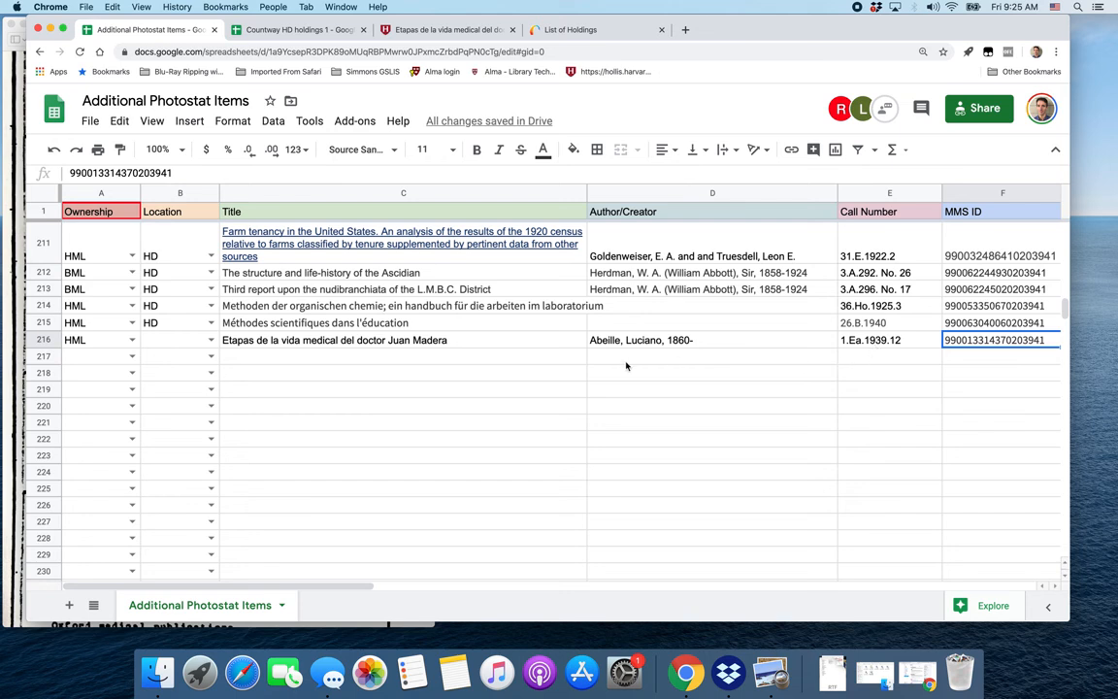
left_click(5, 29)
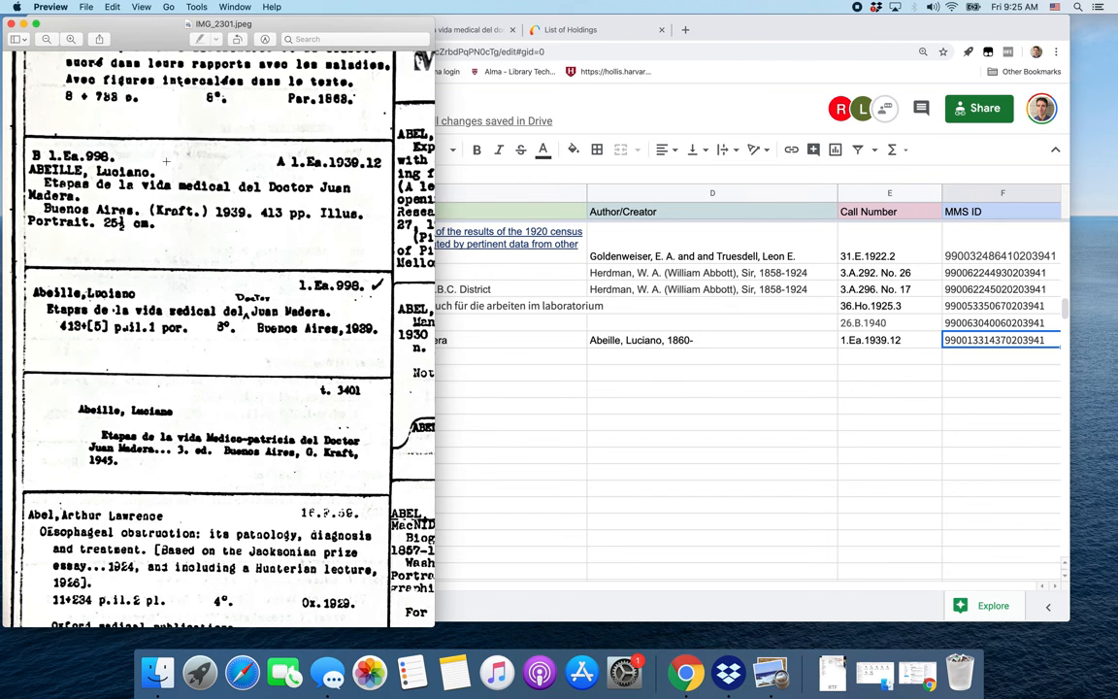
left_click_drag(282, 152, 385, 176)
left_click(246, 175)
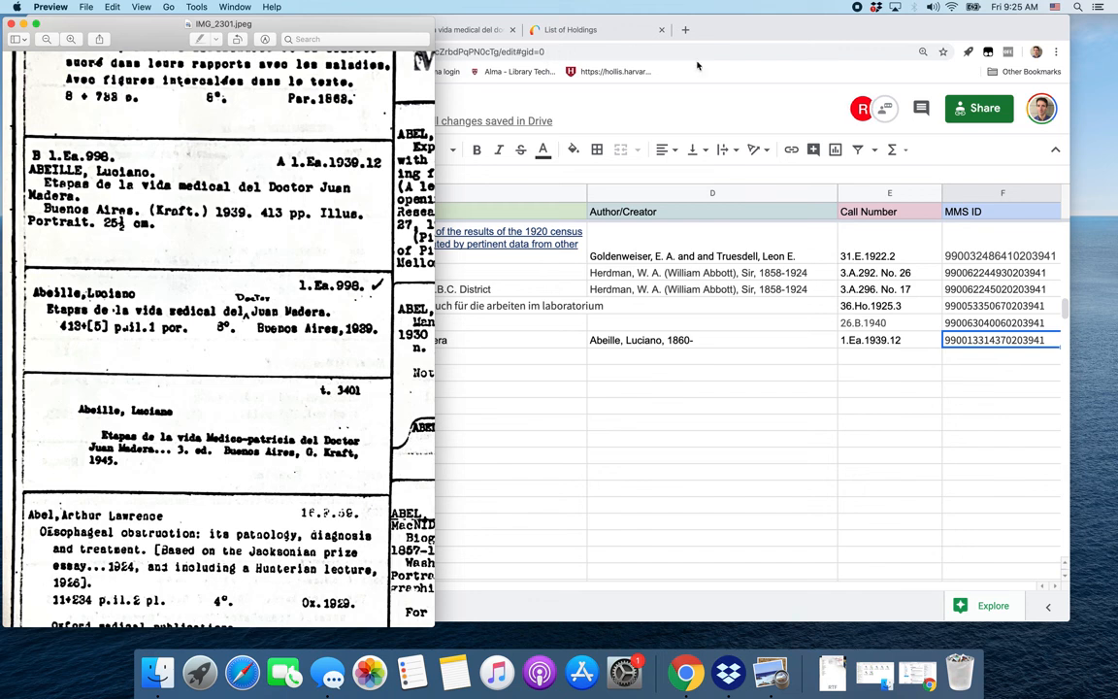
left_click(731, 24)
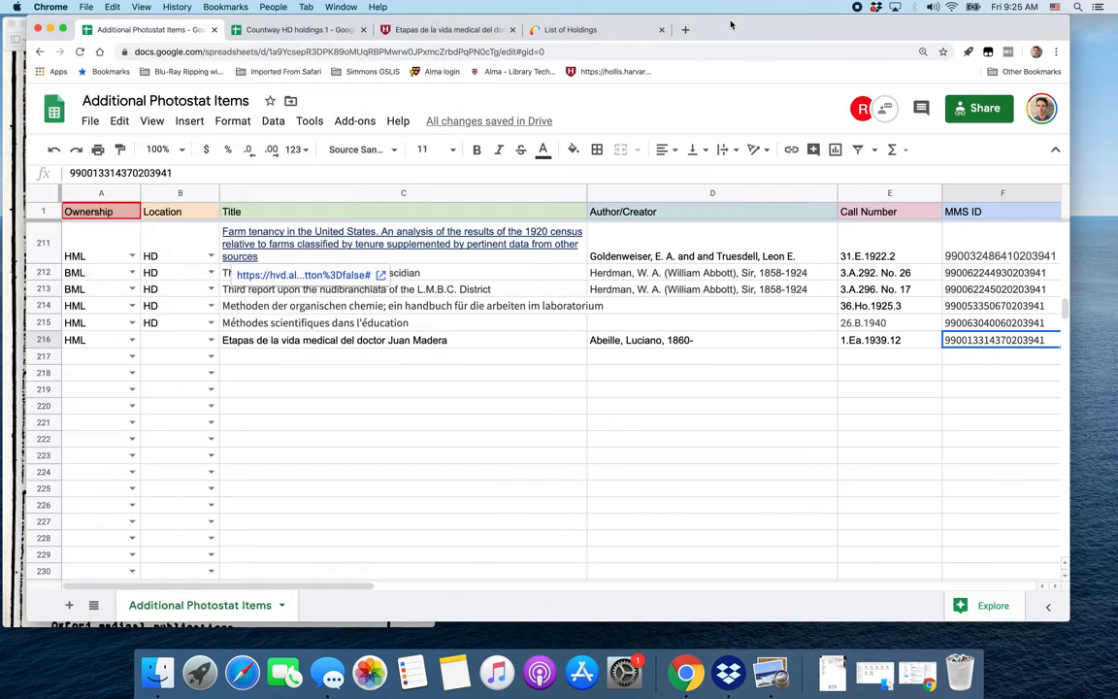
- Check the "Etapas de la vida medical" row in "Countway HD holdings 1" and return to its HOLLIS record
left_click(422, 30)
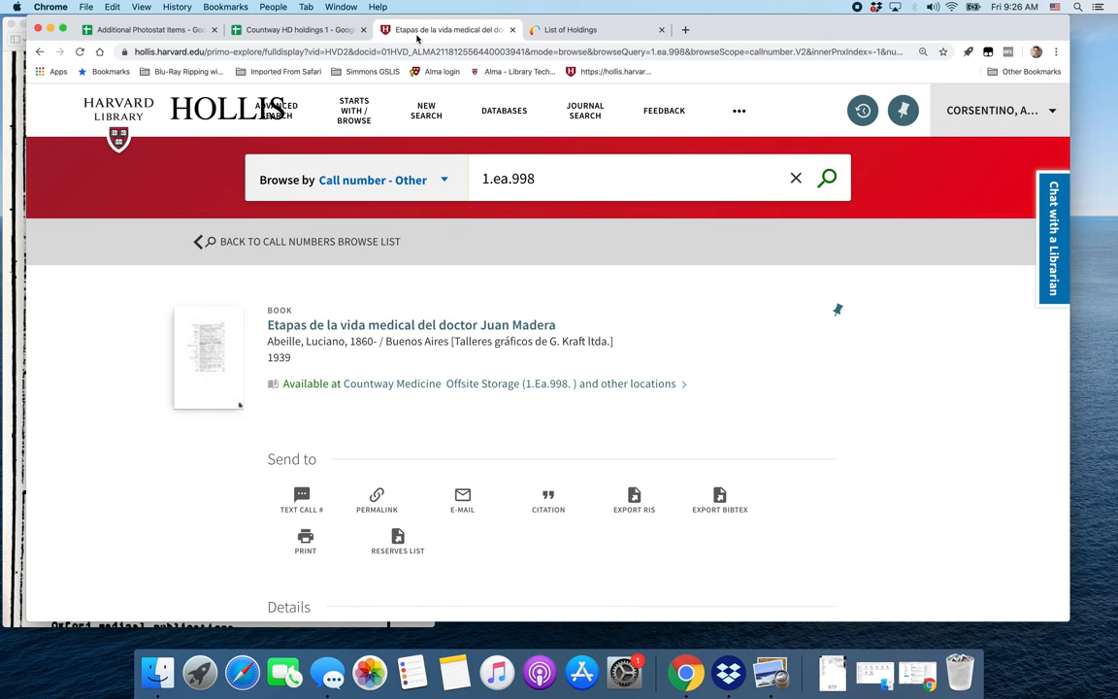
left_click(282, 33)
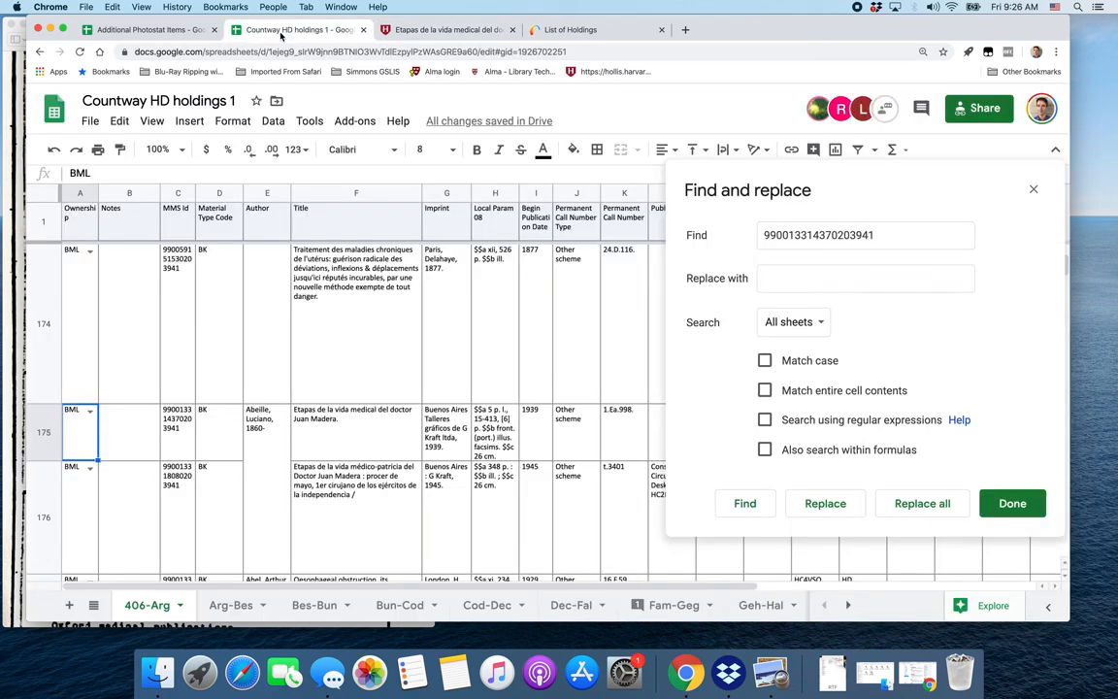
left_click(463, 36)
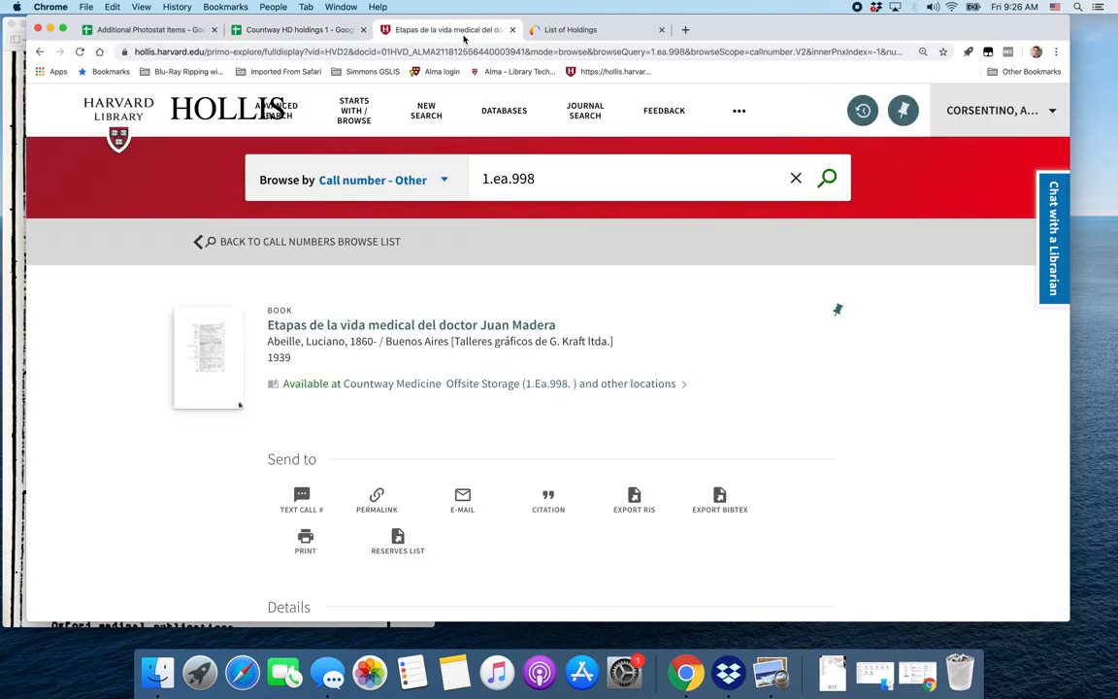